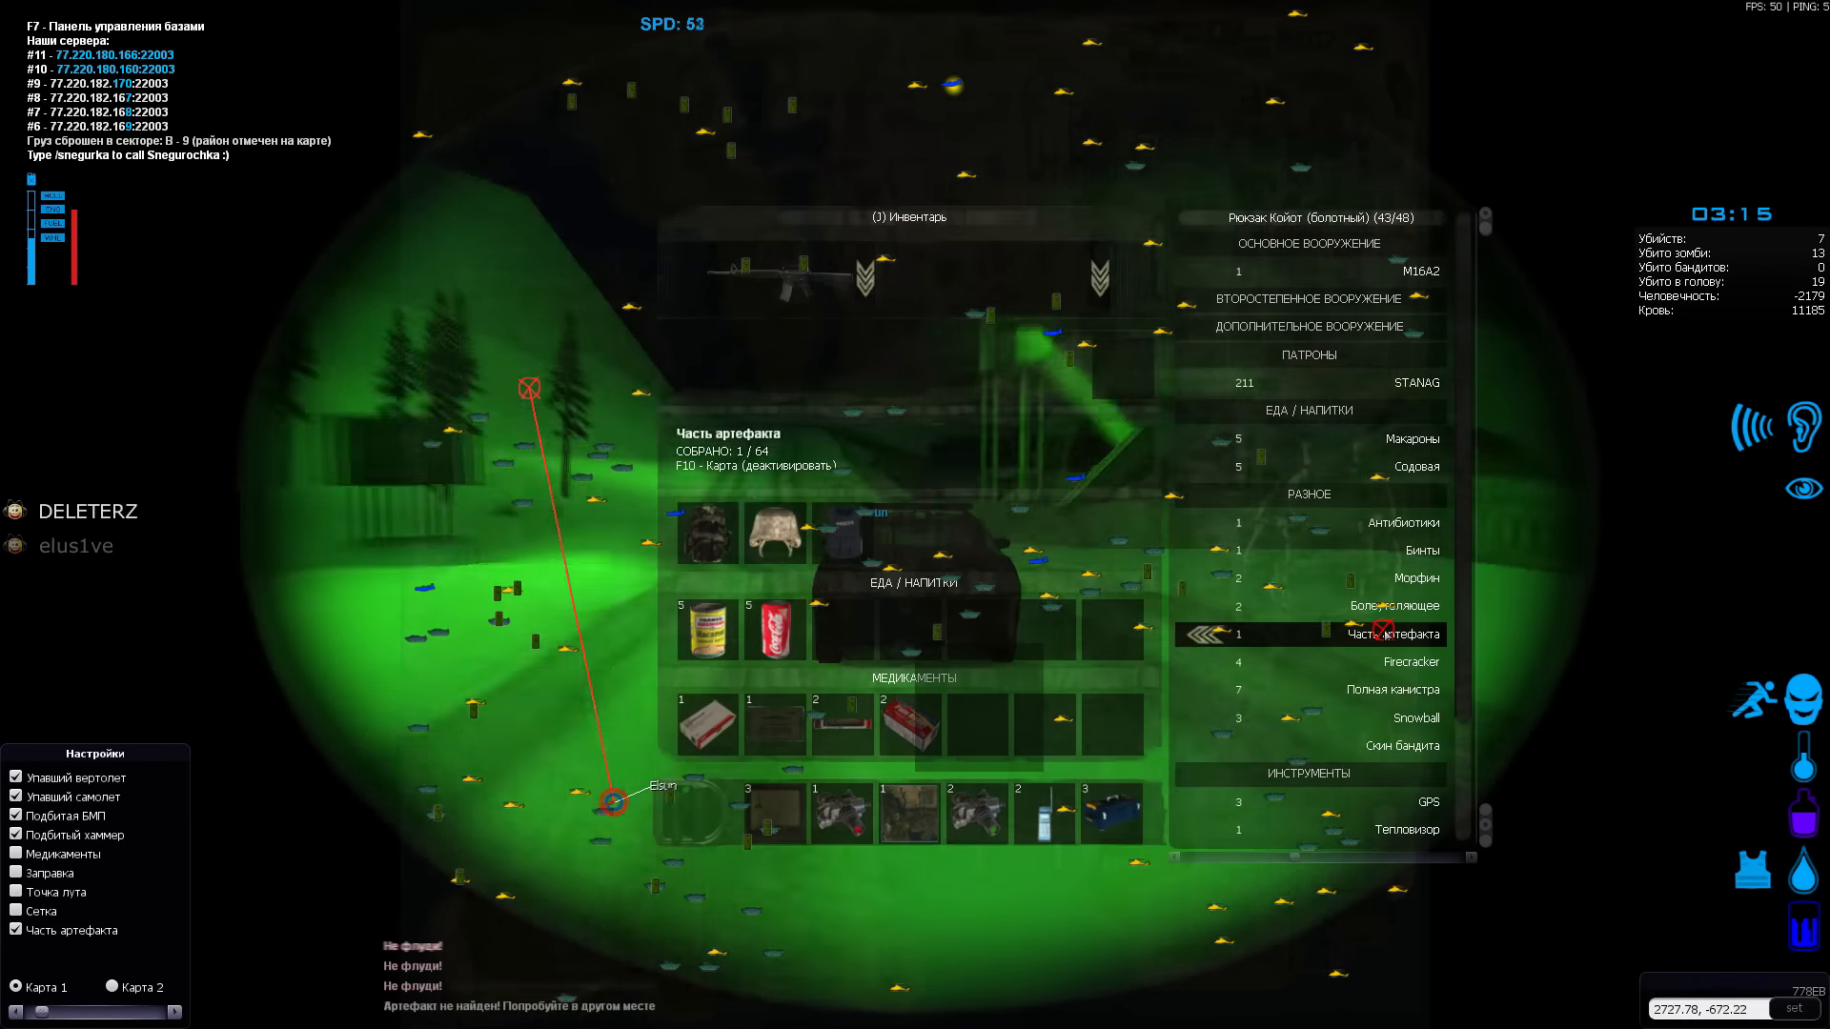
Refuel the stopped car from a full jerrycan, leaving an empty one in the backpack.
{"action": "key", "text": "j"}
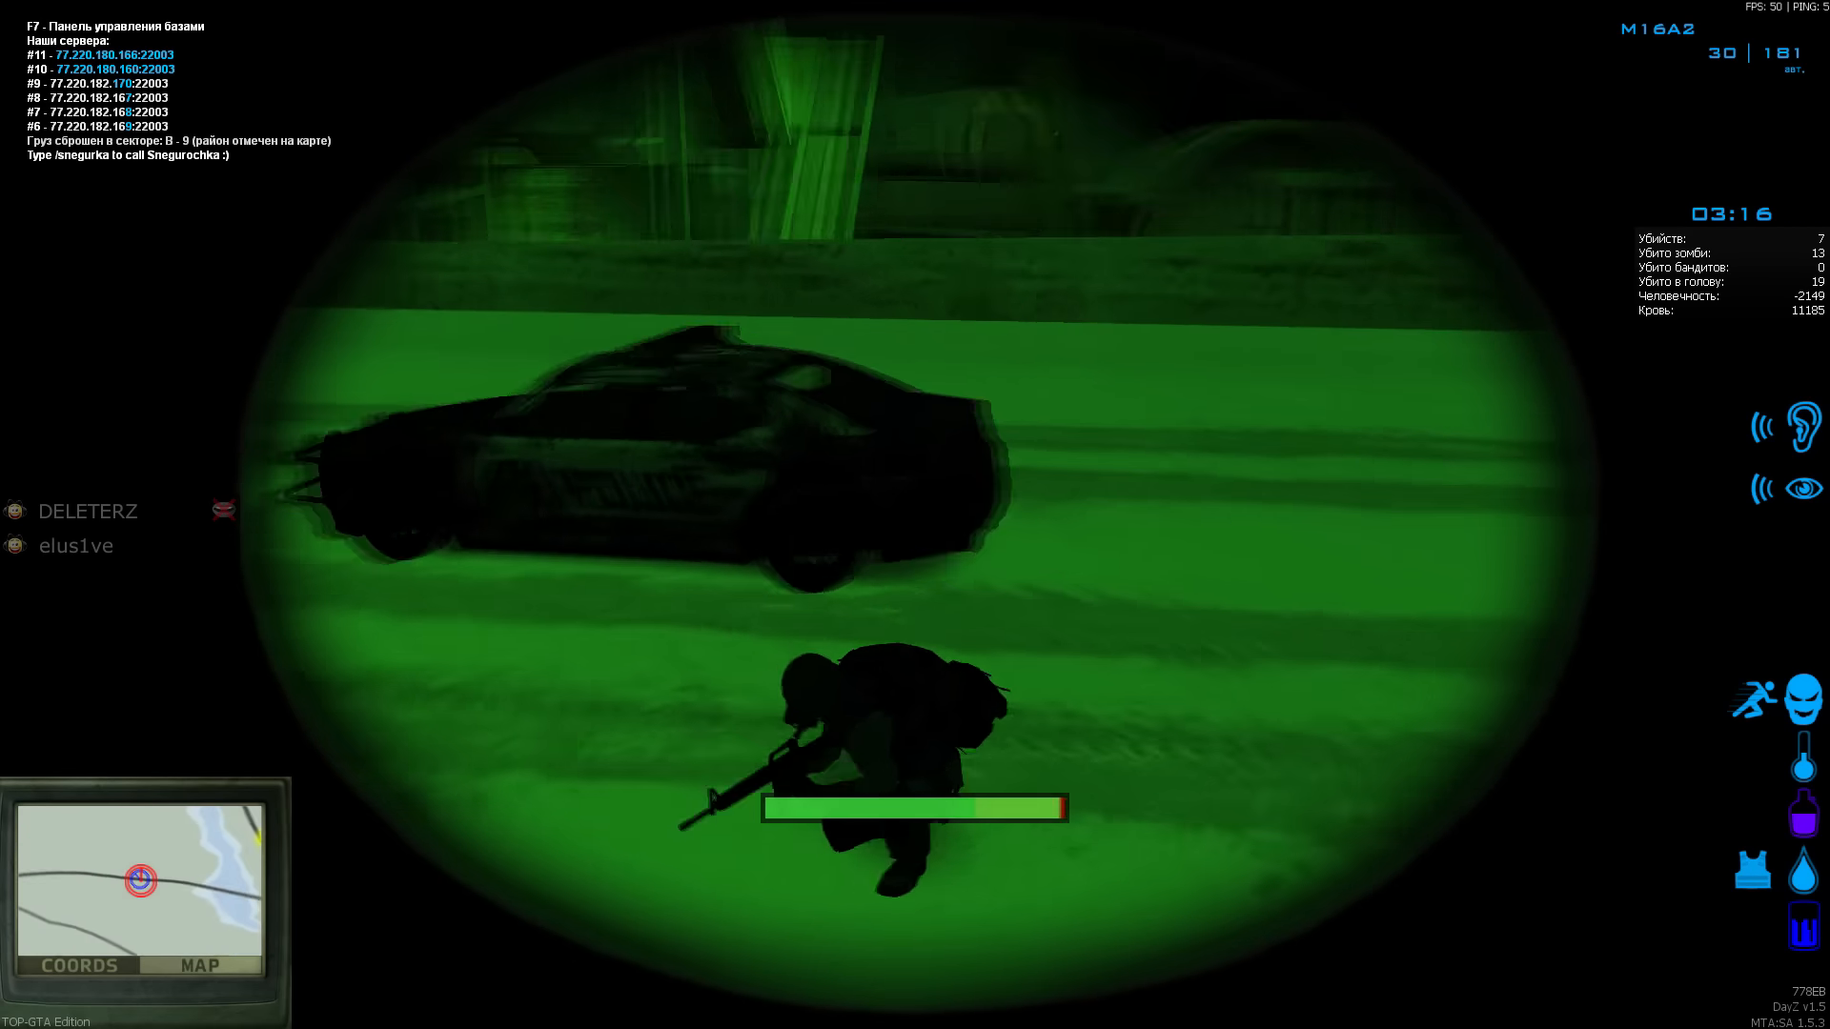
{"action": "key", "text": "j"}
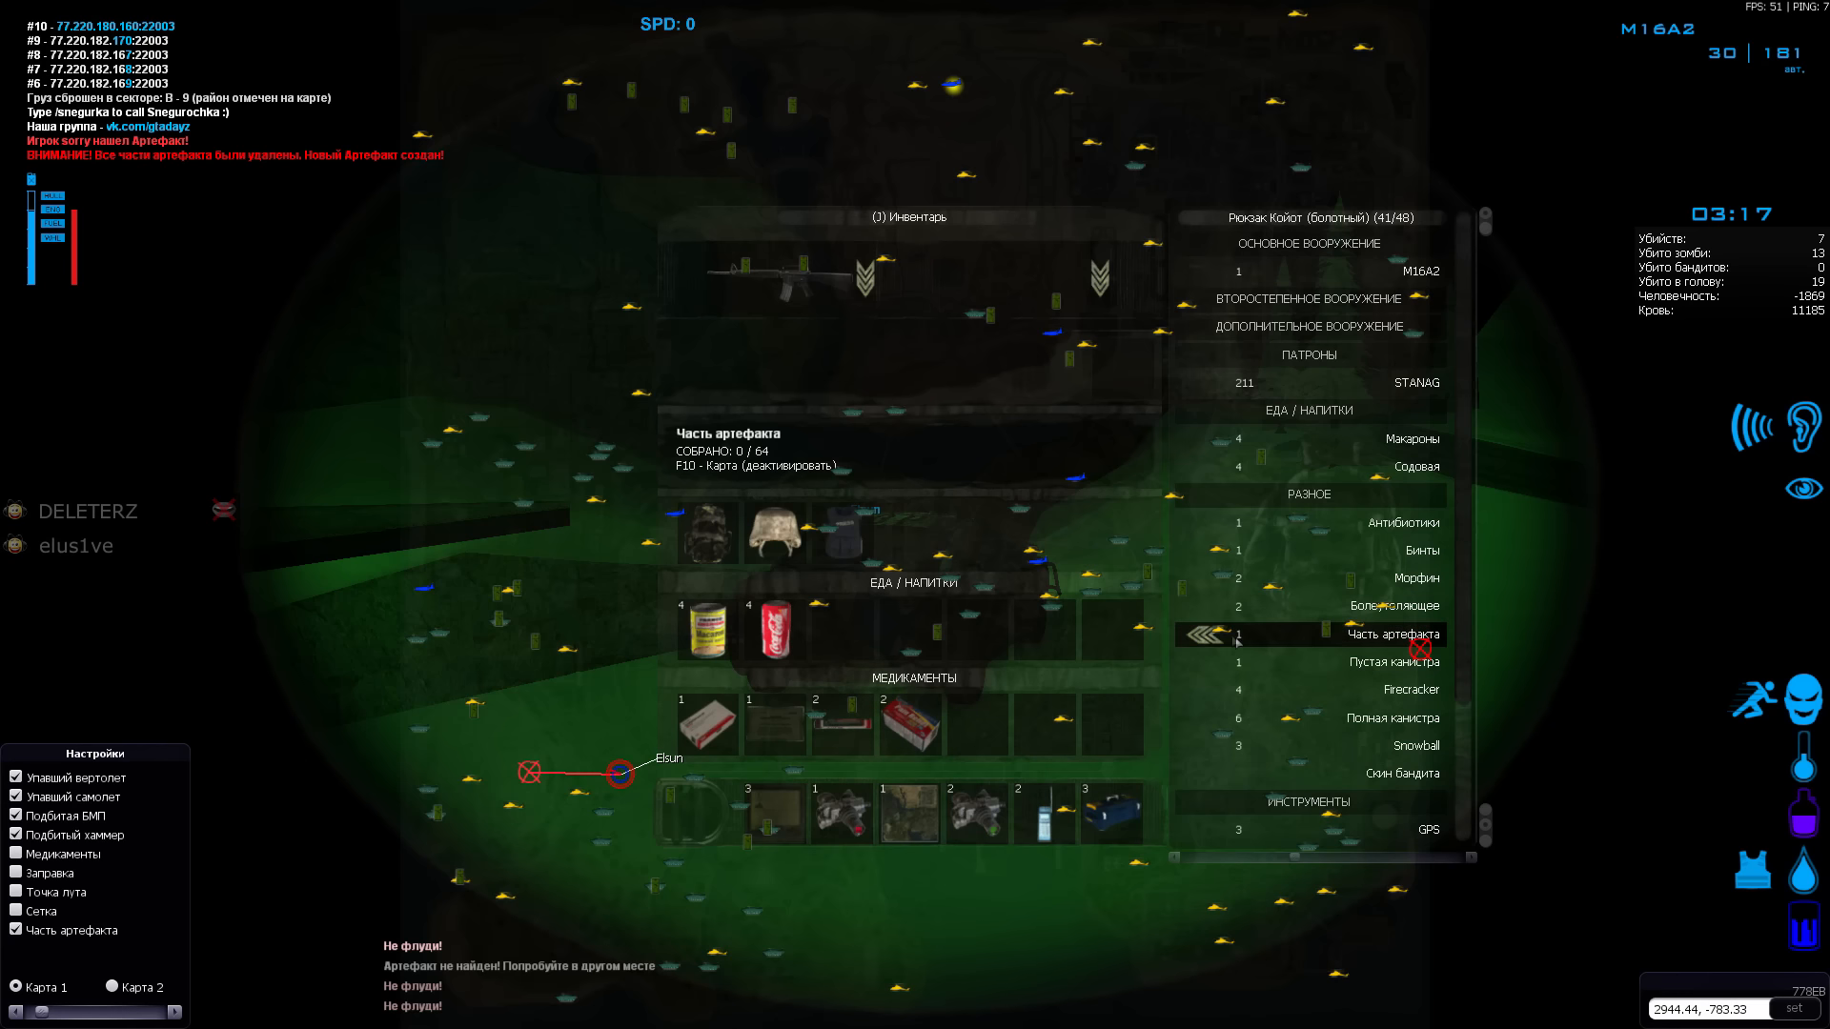
Check the F7 base panel and console, then clear the map and console overlays.
{"action": "key", "text": "j"}
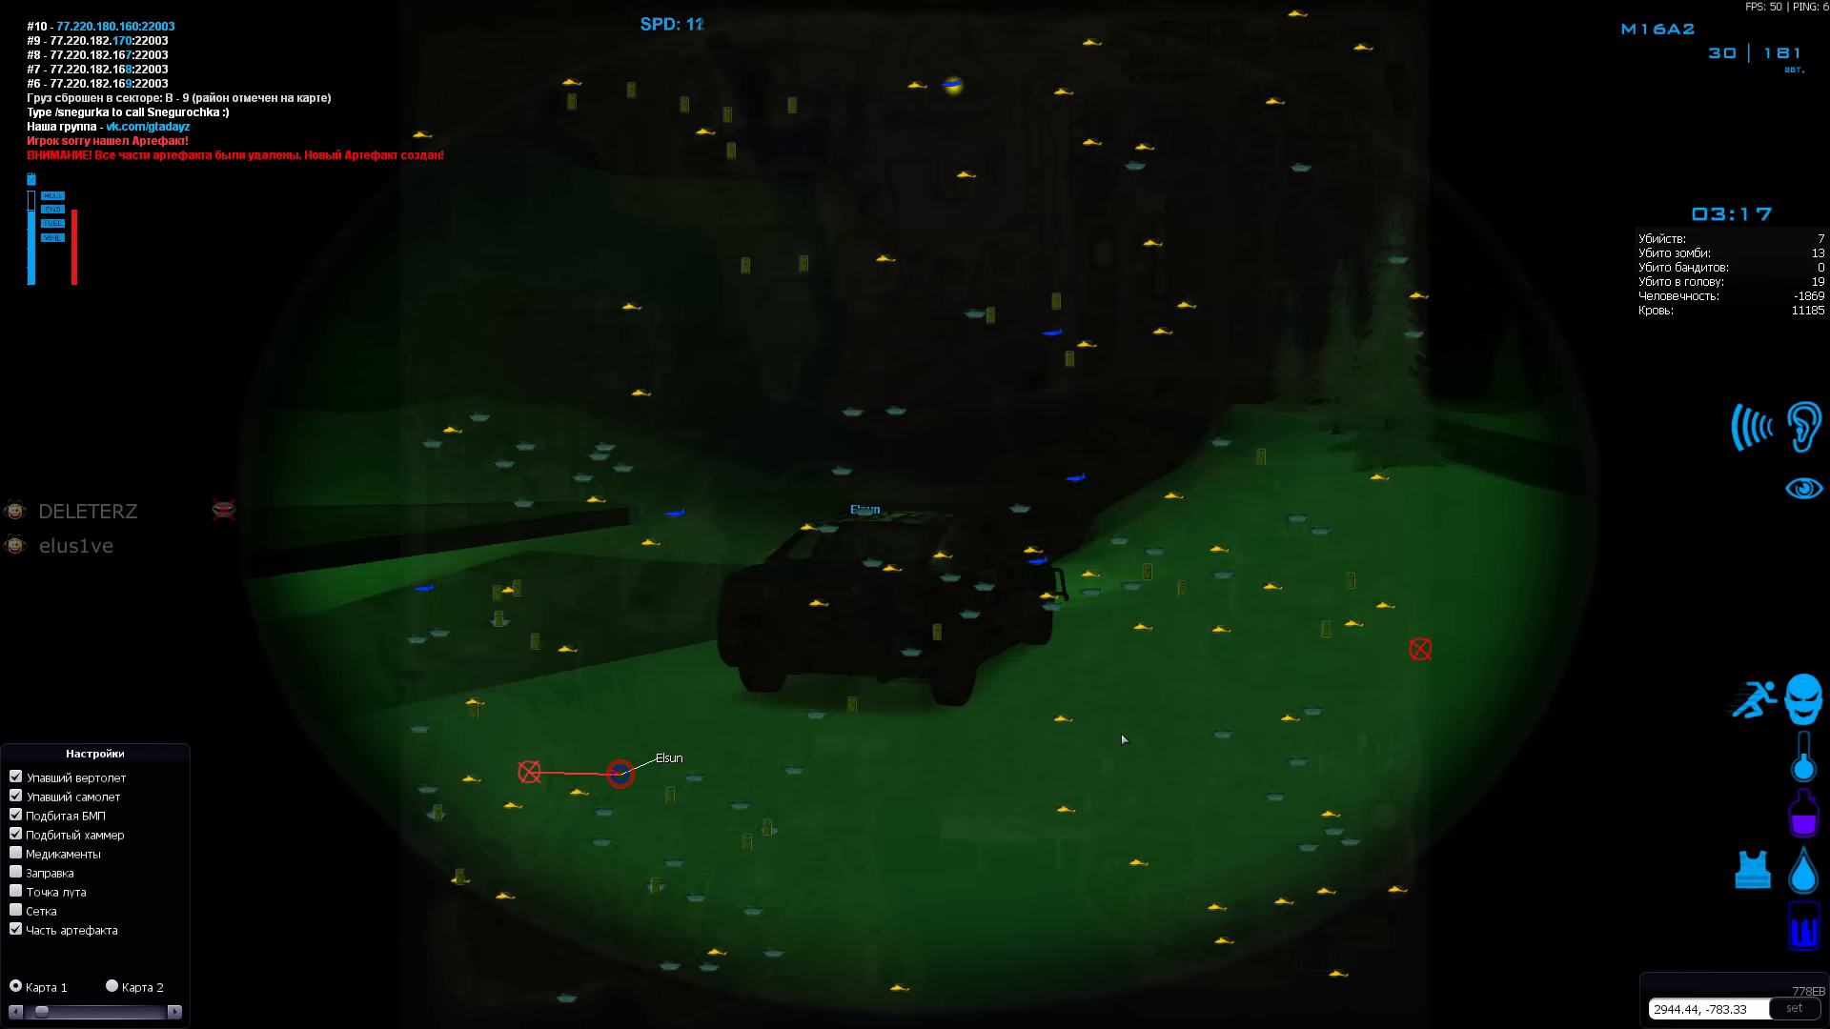
{"action": "key", "text": "F7"}
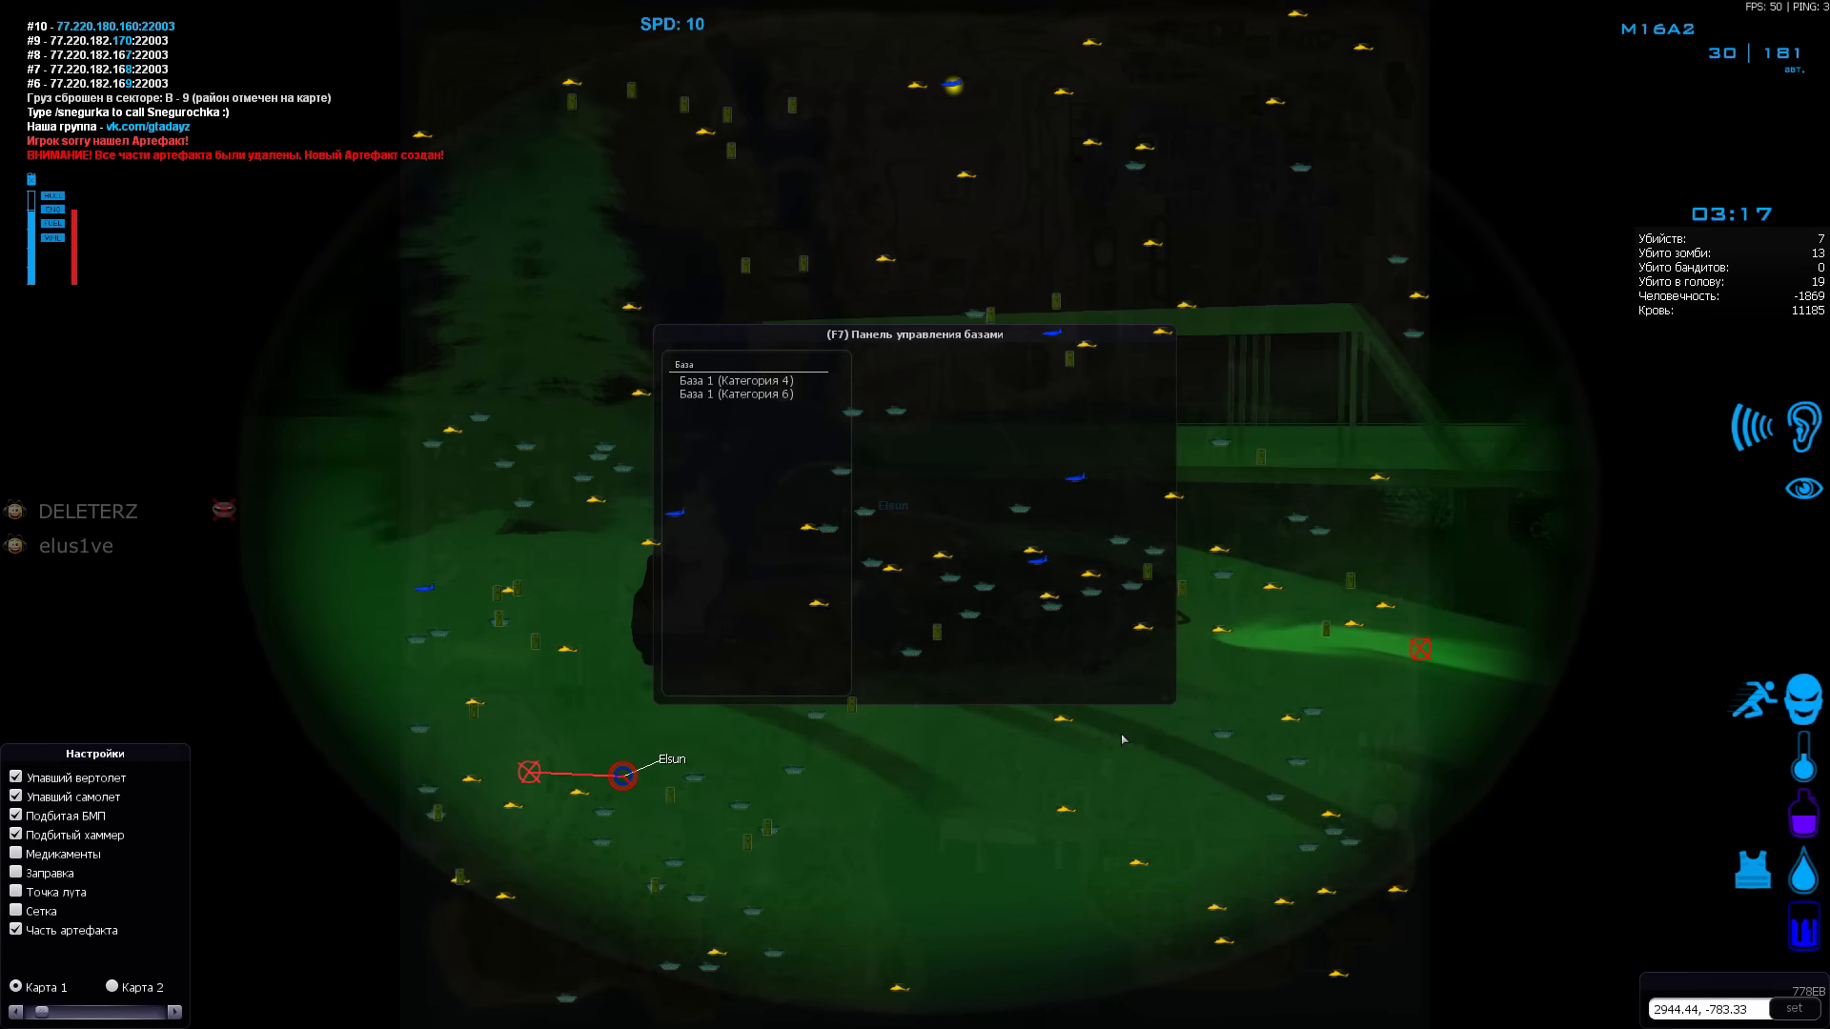
{"action": "key", "text": "grave"}
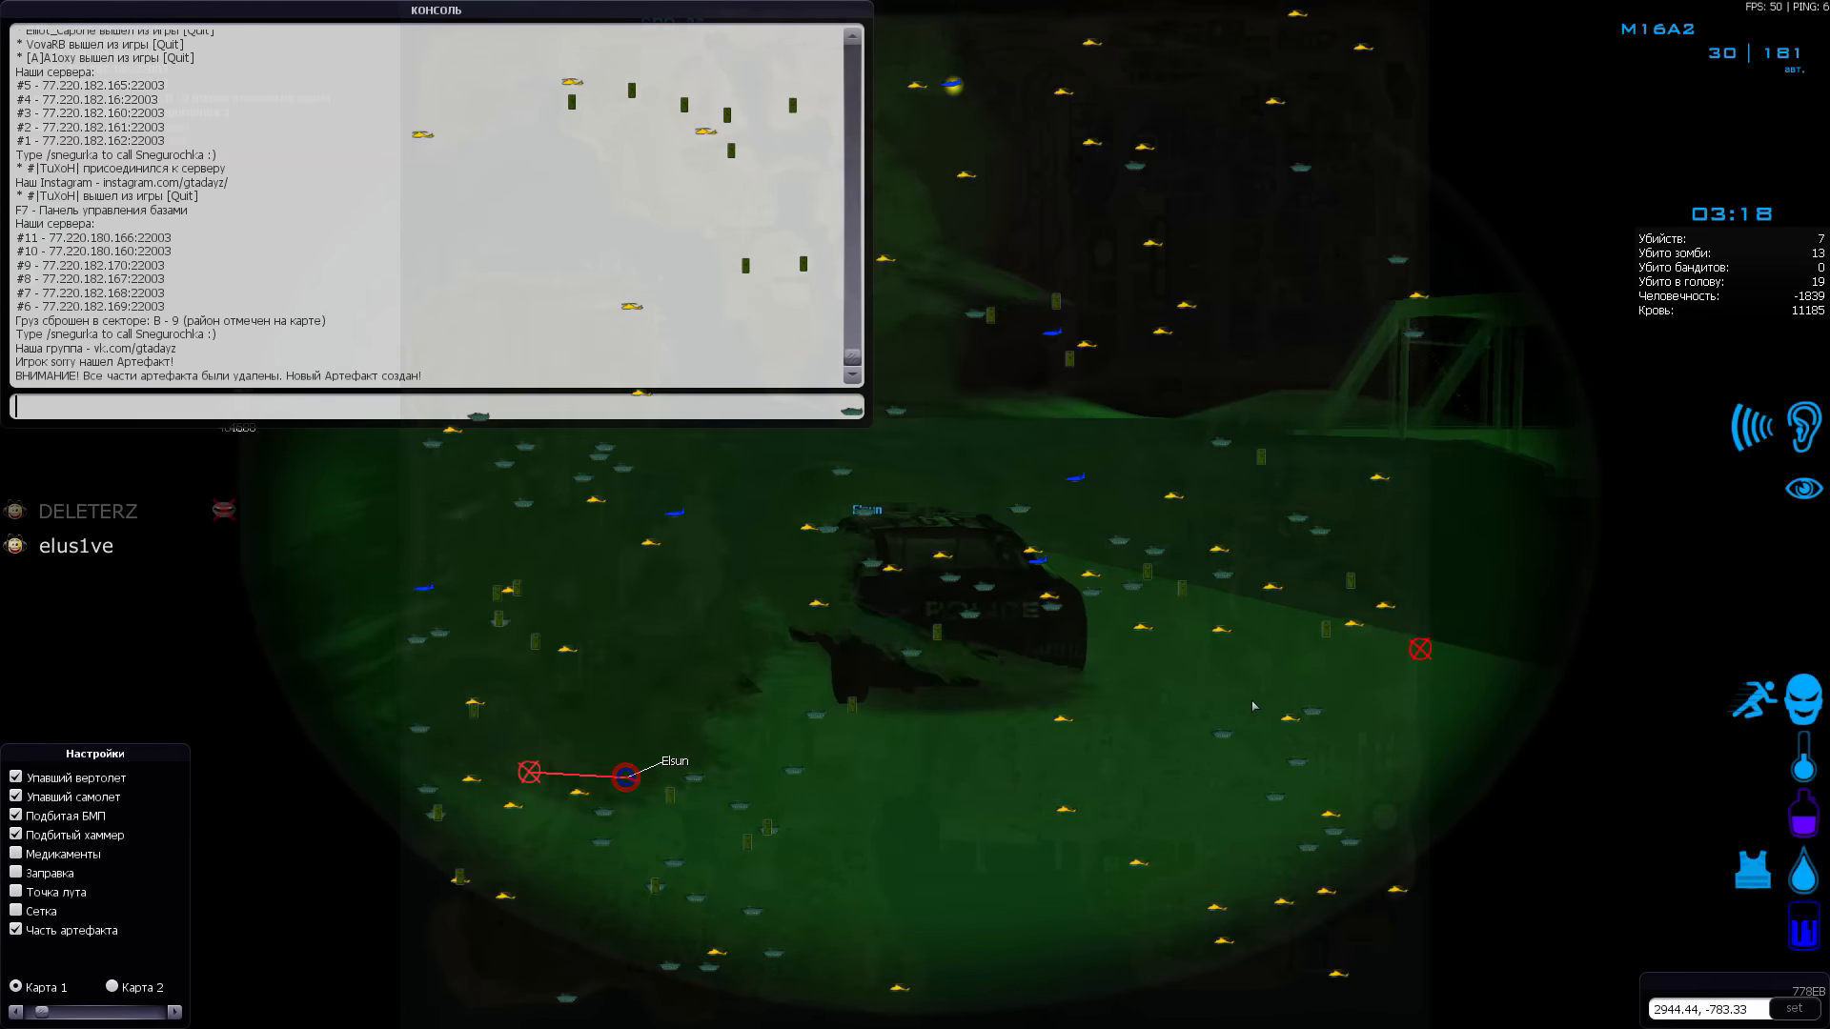
{"action": "key", "text": "F11"}
{"action": "key", "text": "F8"}
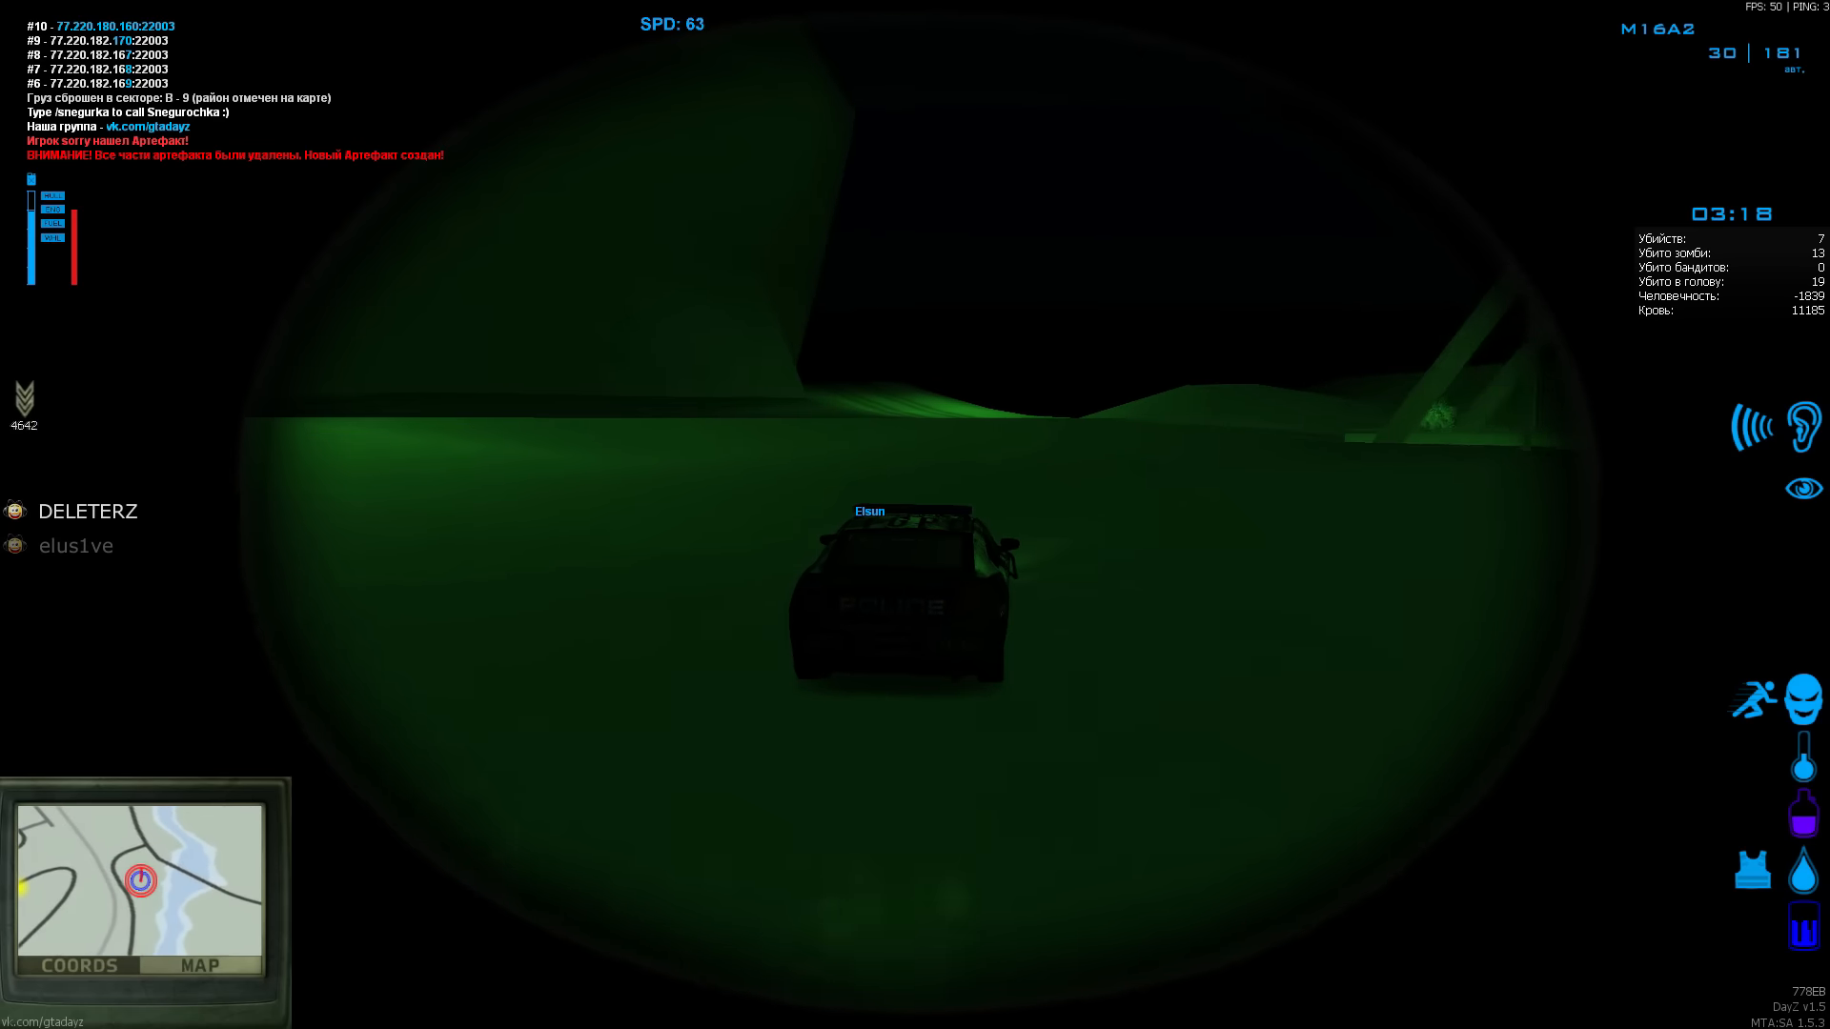
Confirm the Палатка Артефакт tent is in the backpack, then drive into the city.
{"action": "key", "text": "j"}
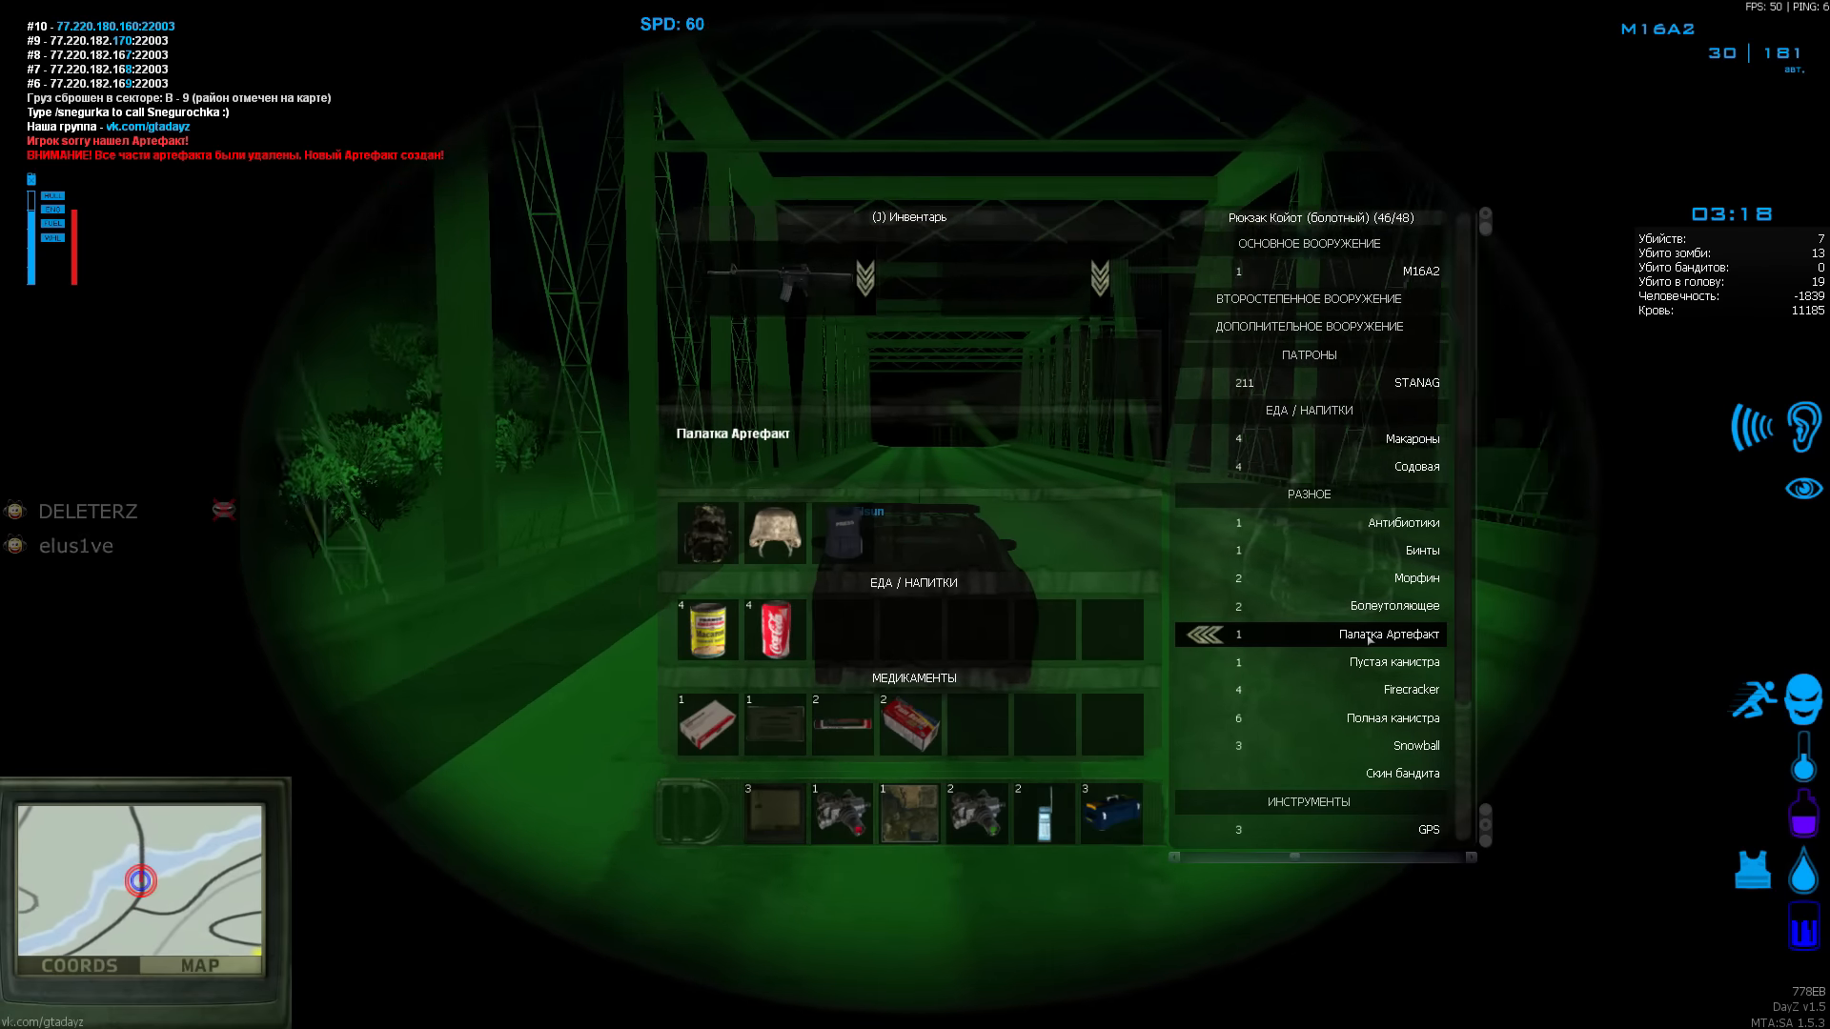
{"action": "key", "text": "j"}
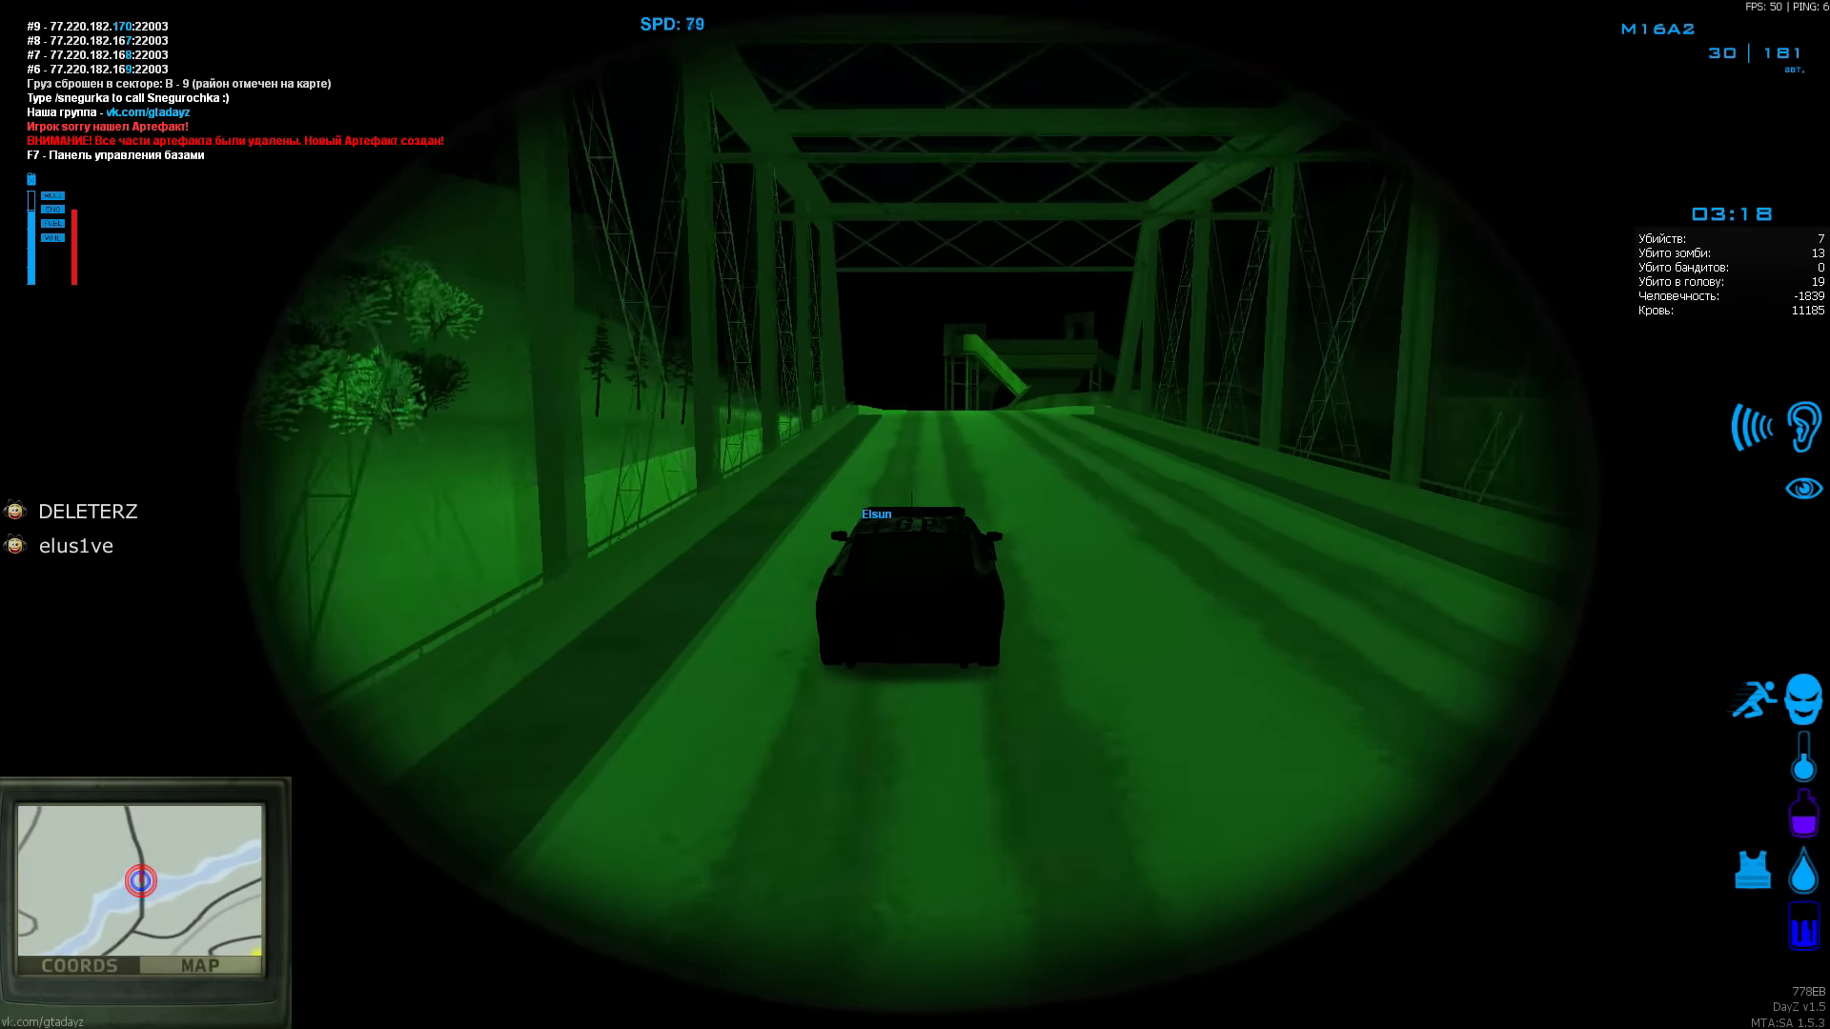
{"action": "key", "text": "j"}
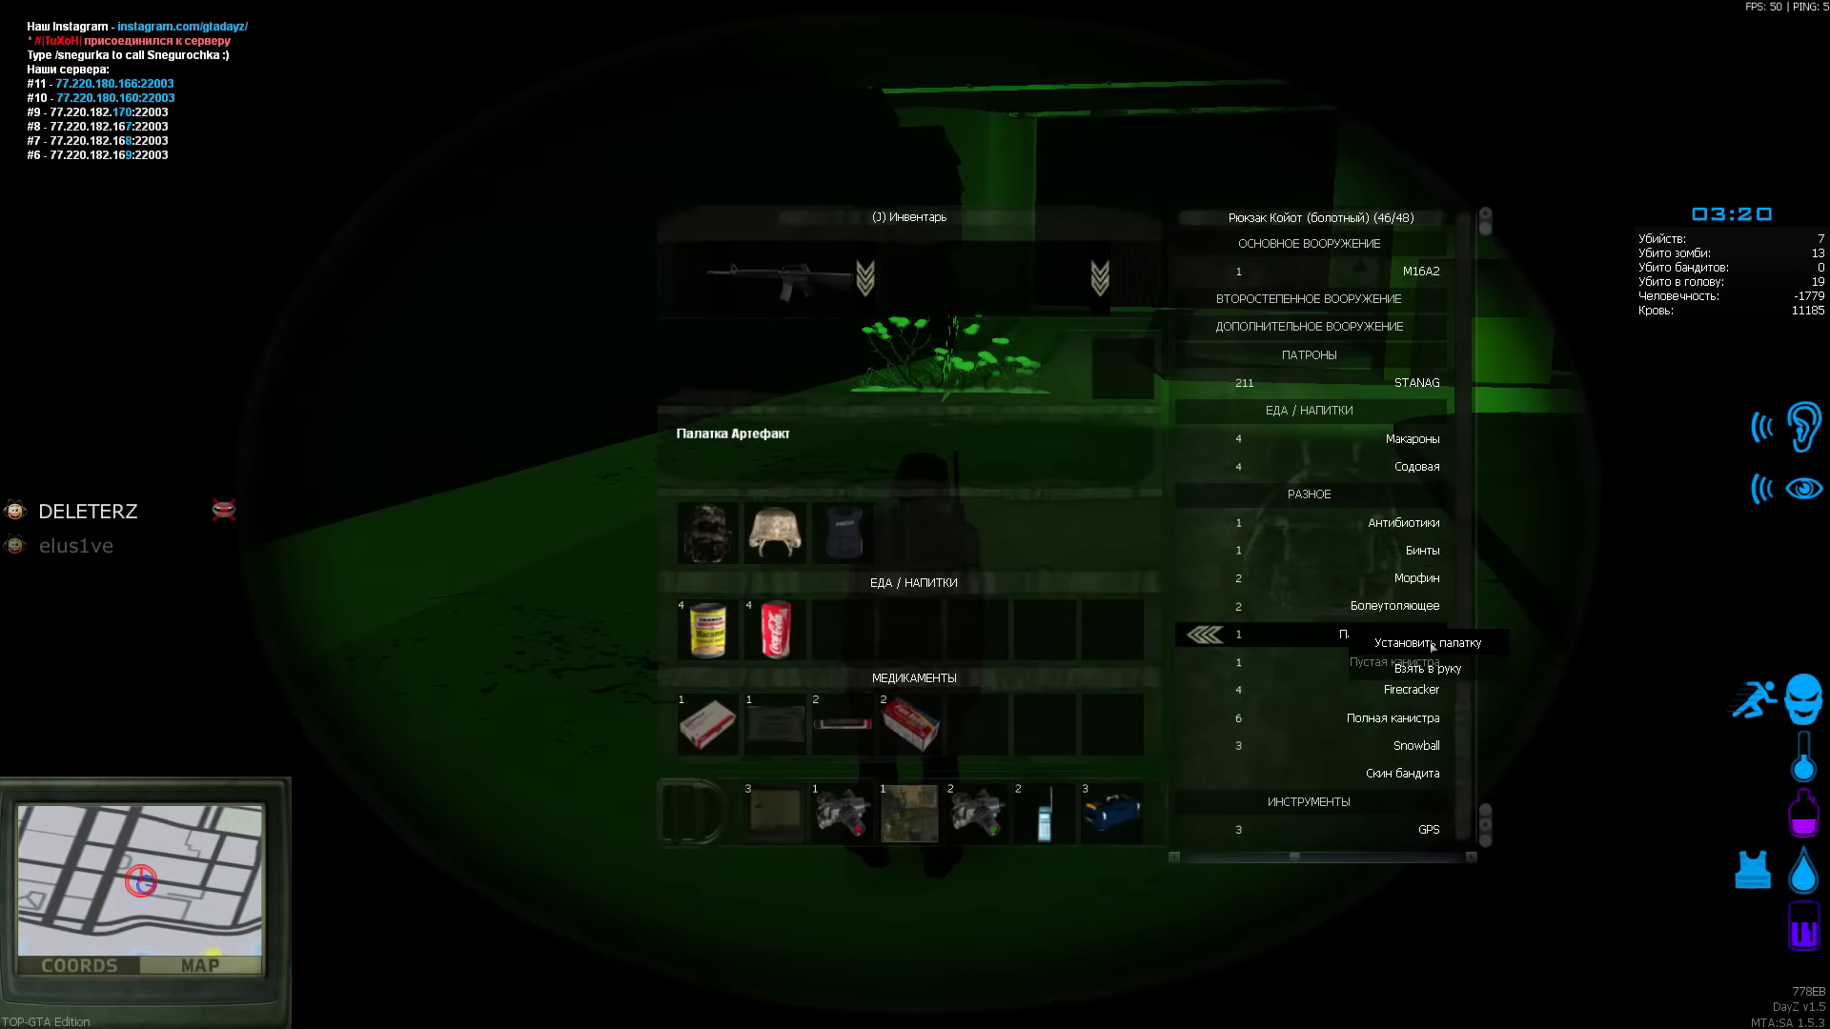
Pitch the Палатка Артефакт tent in front of the player via Установить палатку.
{"action": "double_click", "coordinate": [1389, 635]}
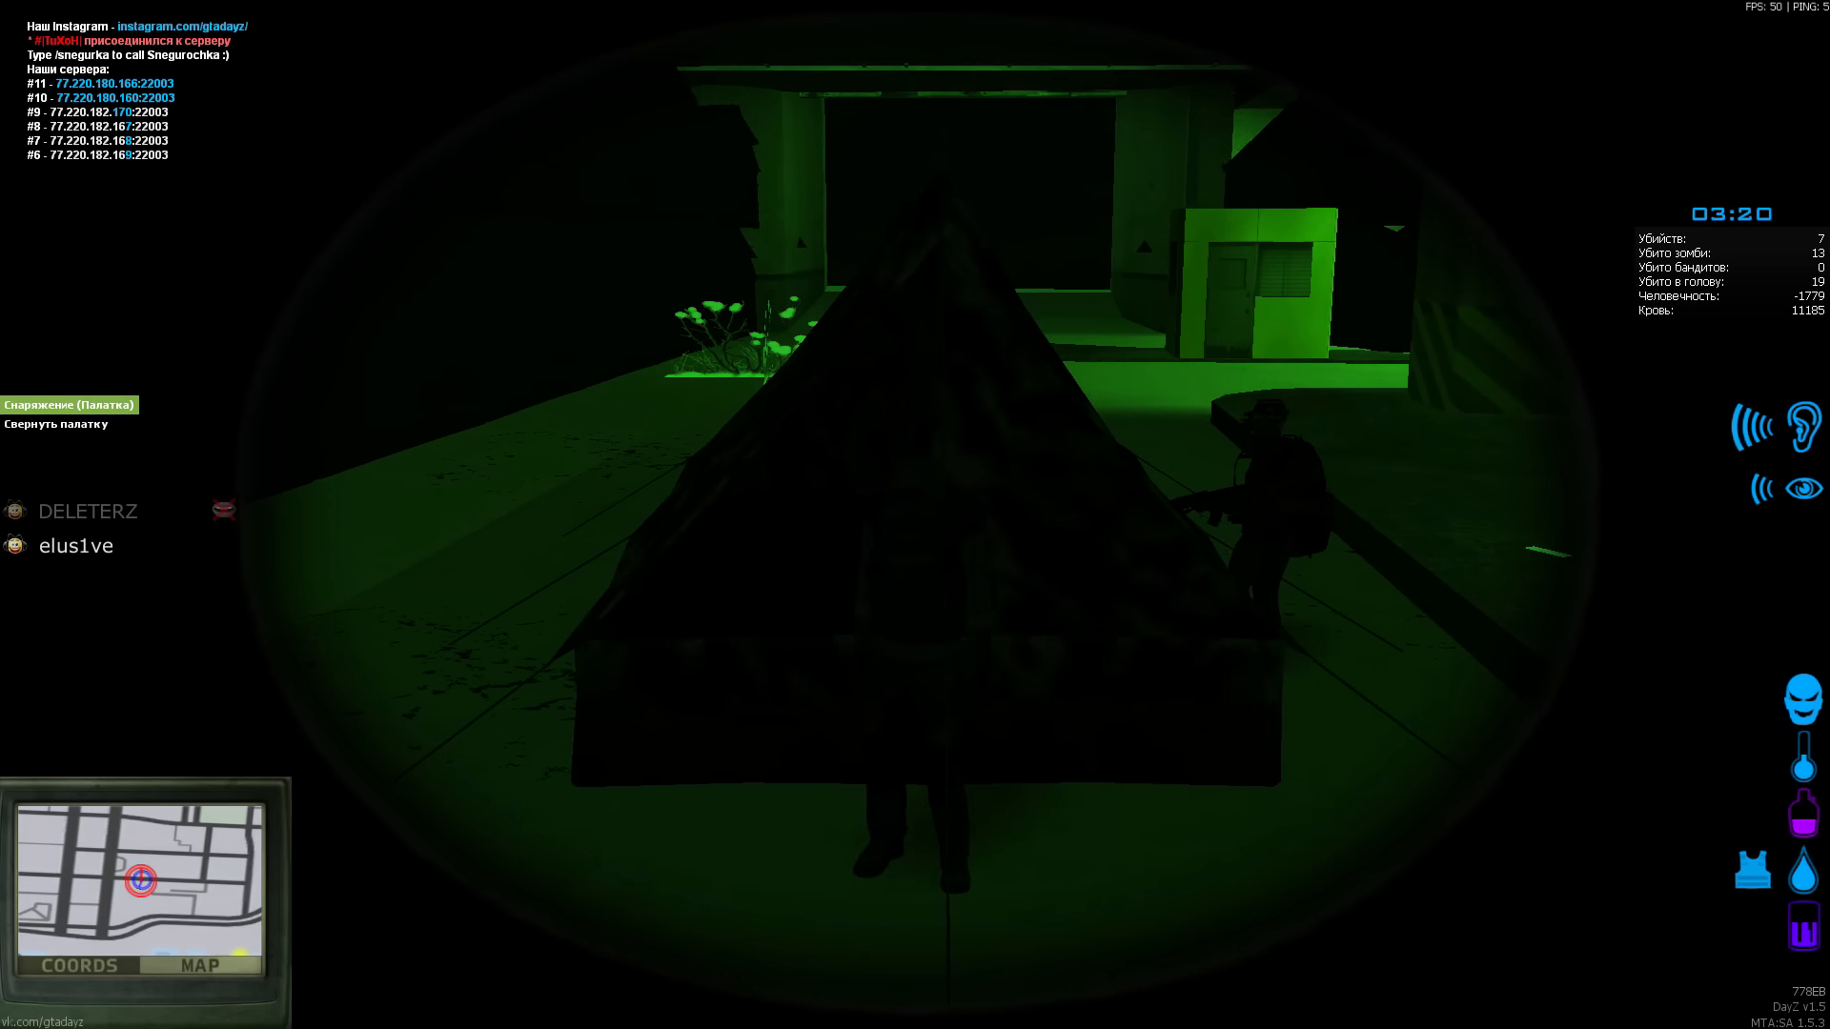
{"action": "key", "text": "j"}
{"action": "key", "text": "j"}
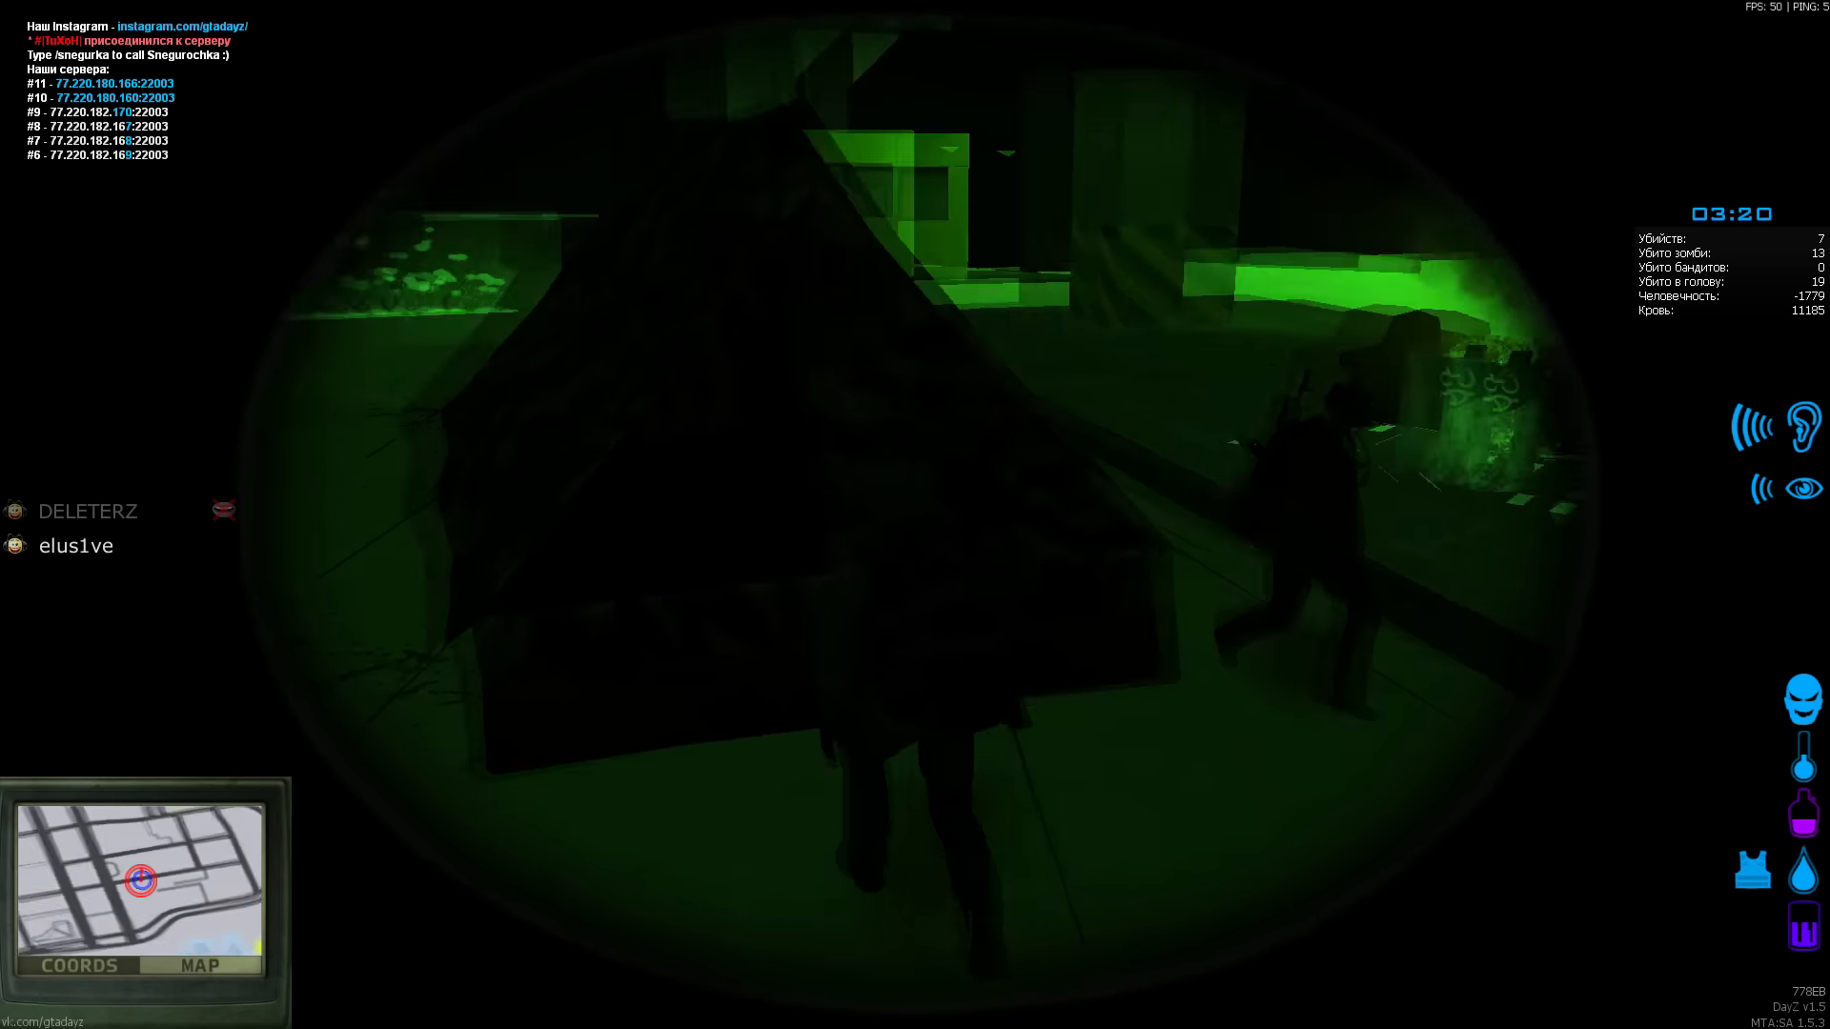
{"action": "scroll", "coordinate": [914, 515], "scroll_direction": "down", "scroll_amount": 1}
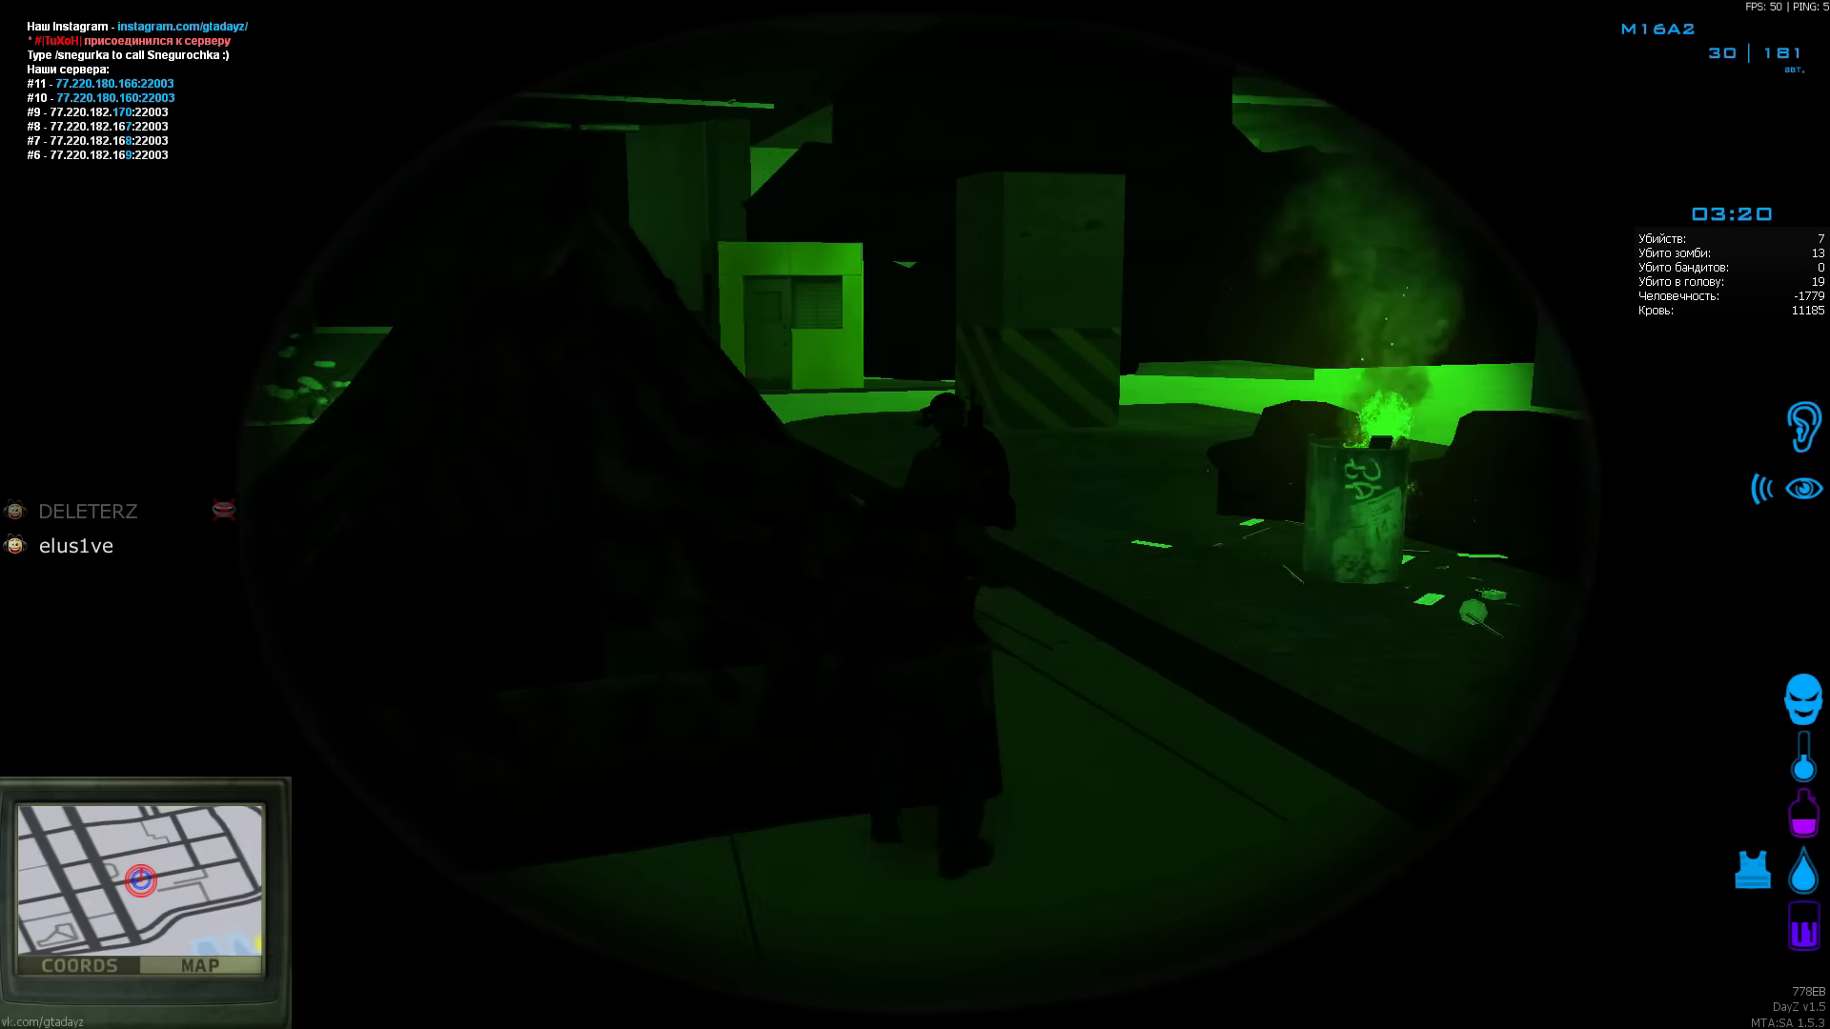
Shoot the enemy beside the tent with the M16A2 and view the tent's weapon stash.
{"action": "left_click", "coordinate": [916, 514]}
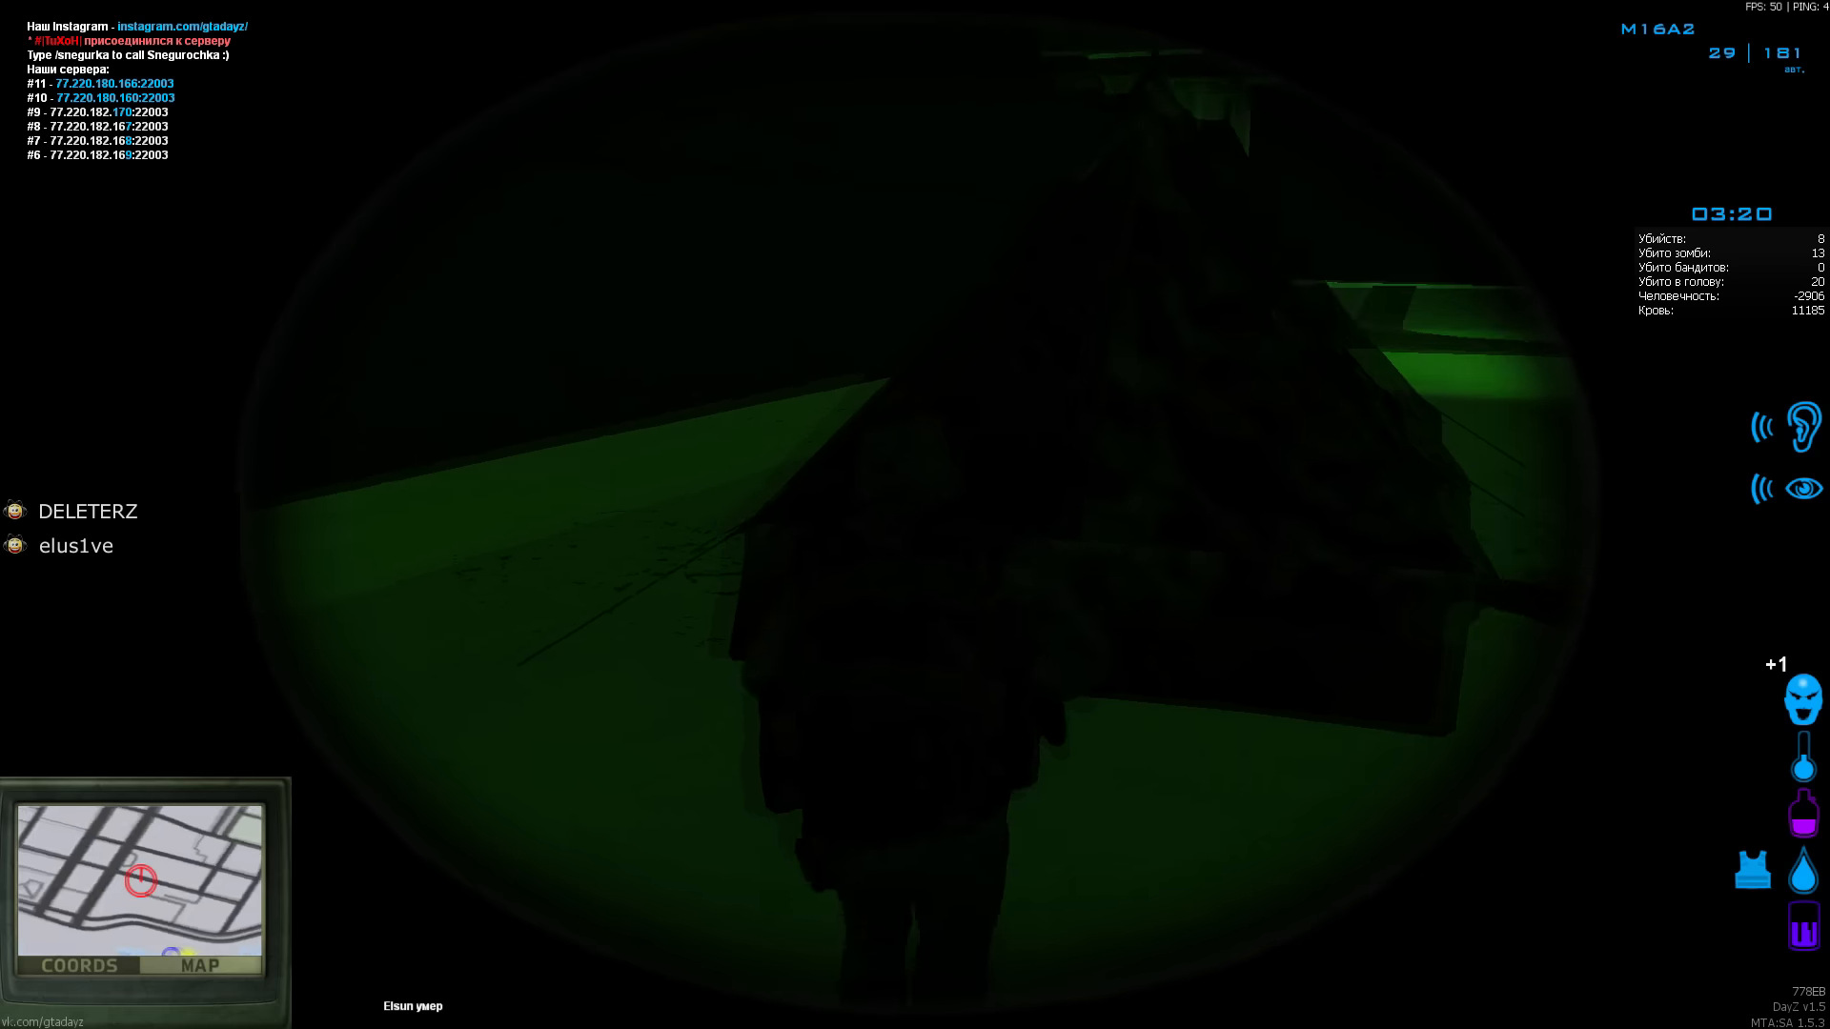
{"action": "key", "text": "j"}
{"action": "mouse_move", "coordinate": [229, 339]}
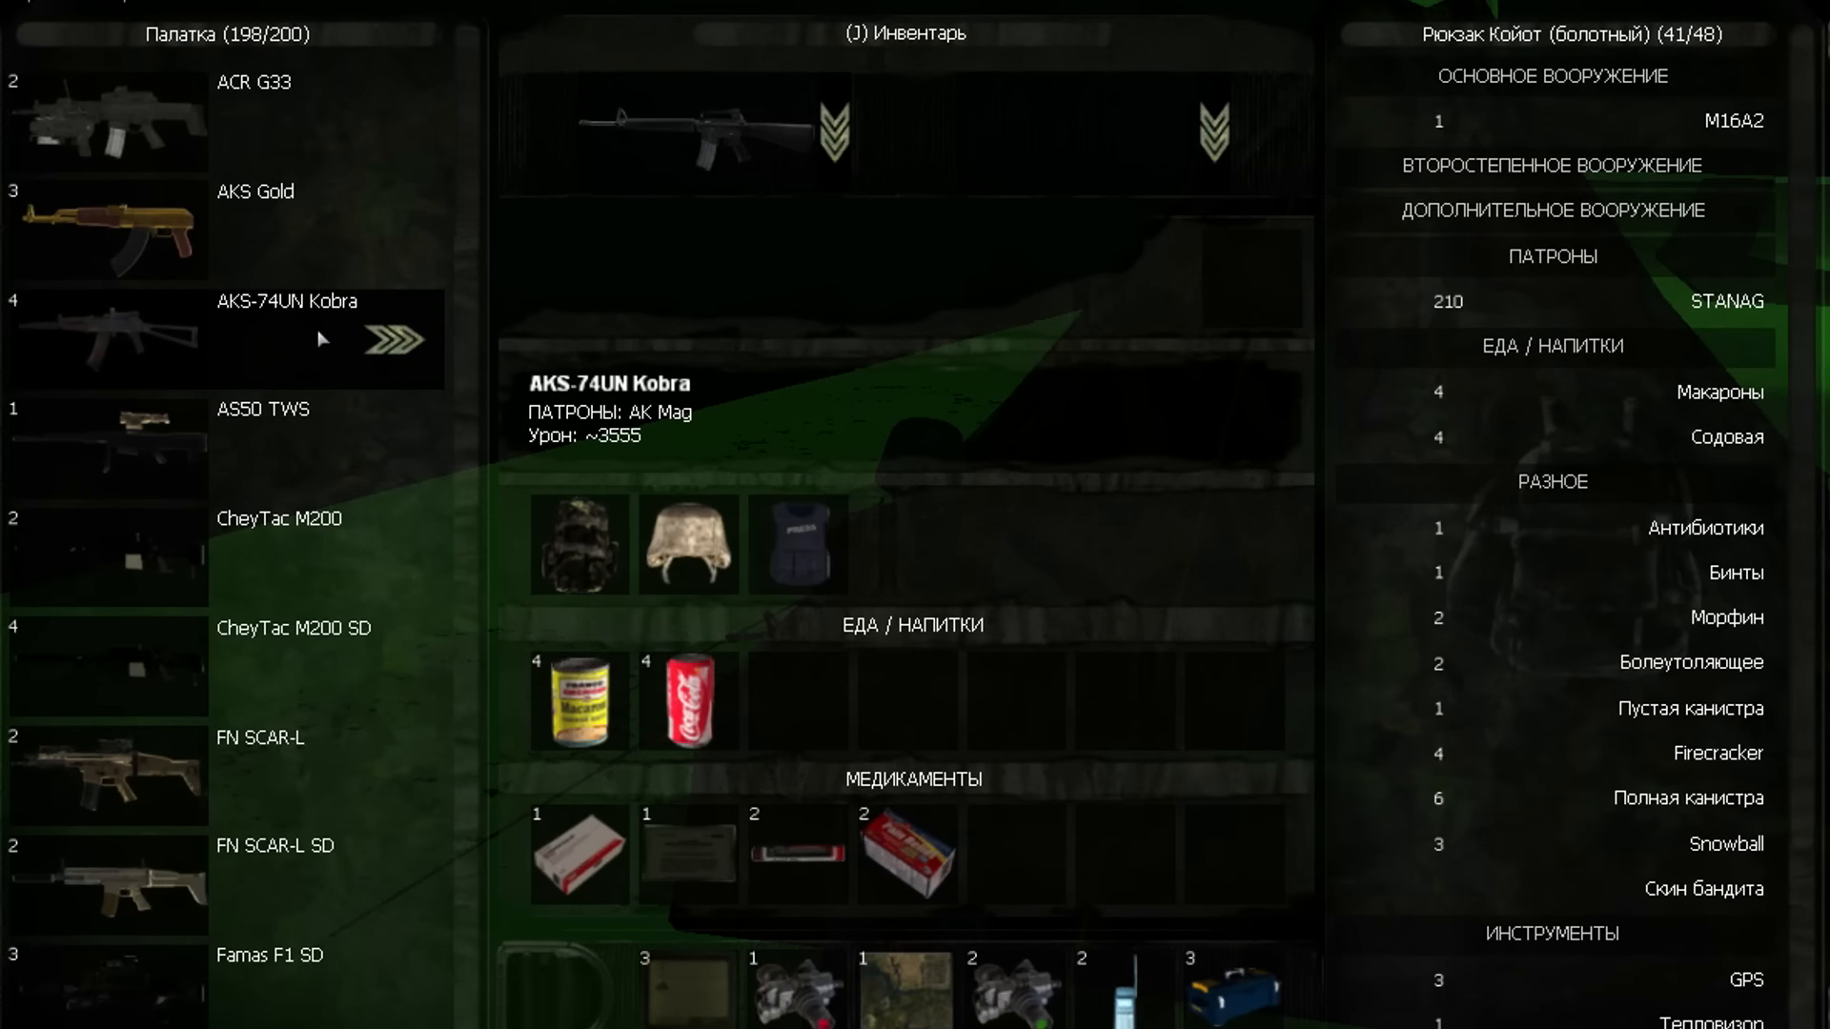
{"action": "scroll", "coordinate": [401, 415], "scroll_direction": "down", "scroll_amount": 3}
{"action": "scroll", "coordinate": [415, 430], "scroll_direction": "down", "scroll_amount": 3}
{"action": "scroll", "coordinate": [430, 436], "scroll_direction": "down", "scroll_amount": 3}
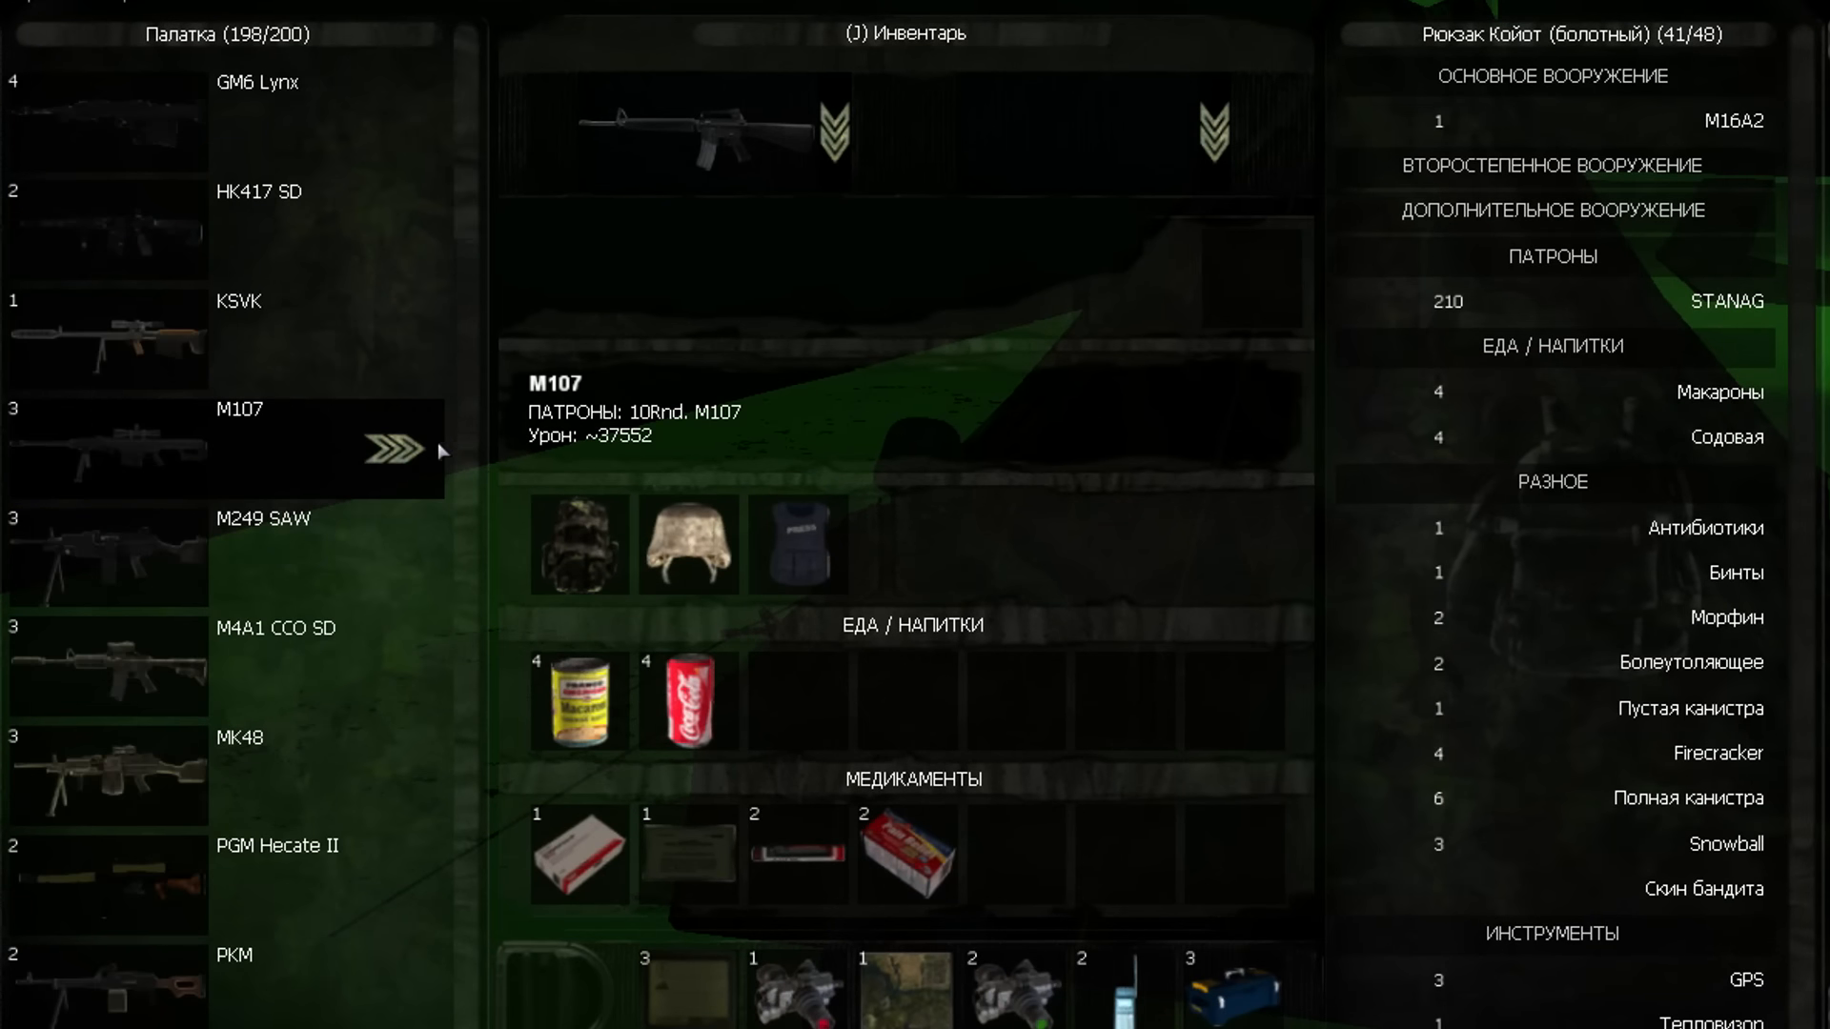
{"action": "scroll", "coordinate": [438, 442], "scroll_direction": "down", "scroll_amount": 3}
{"action": "scroll", "coordinate": [437, 445], "scroll_direction": "down", "scroll_amount": 4}
{"action": "scroll", "coordinate": [439, 445], "scroll_direction": "up", "scroll_amount": 2}
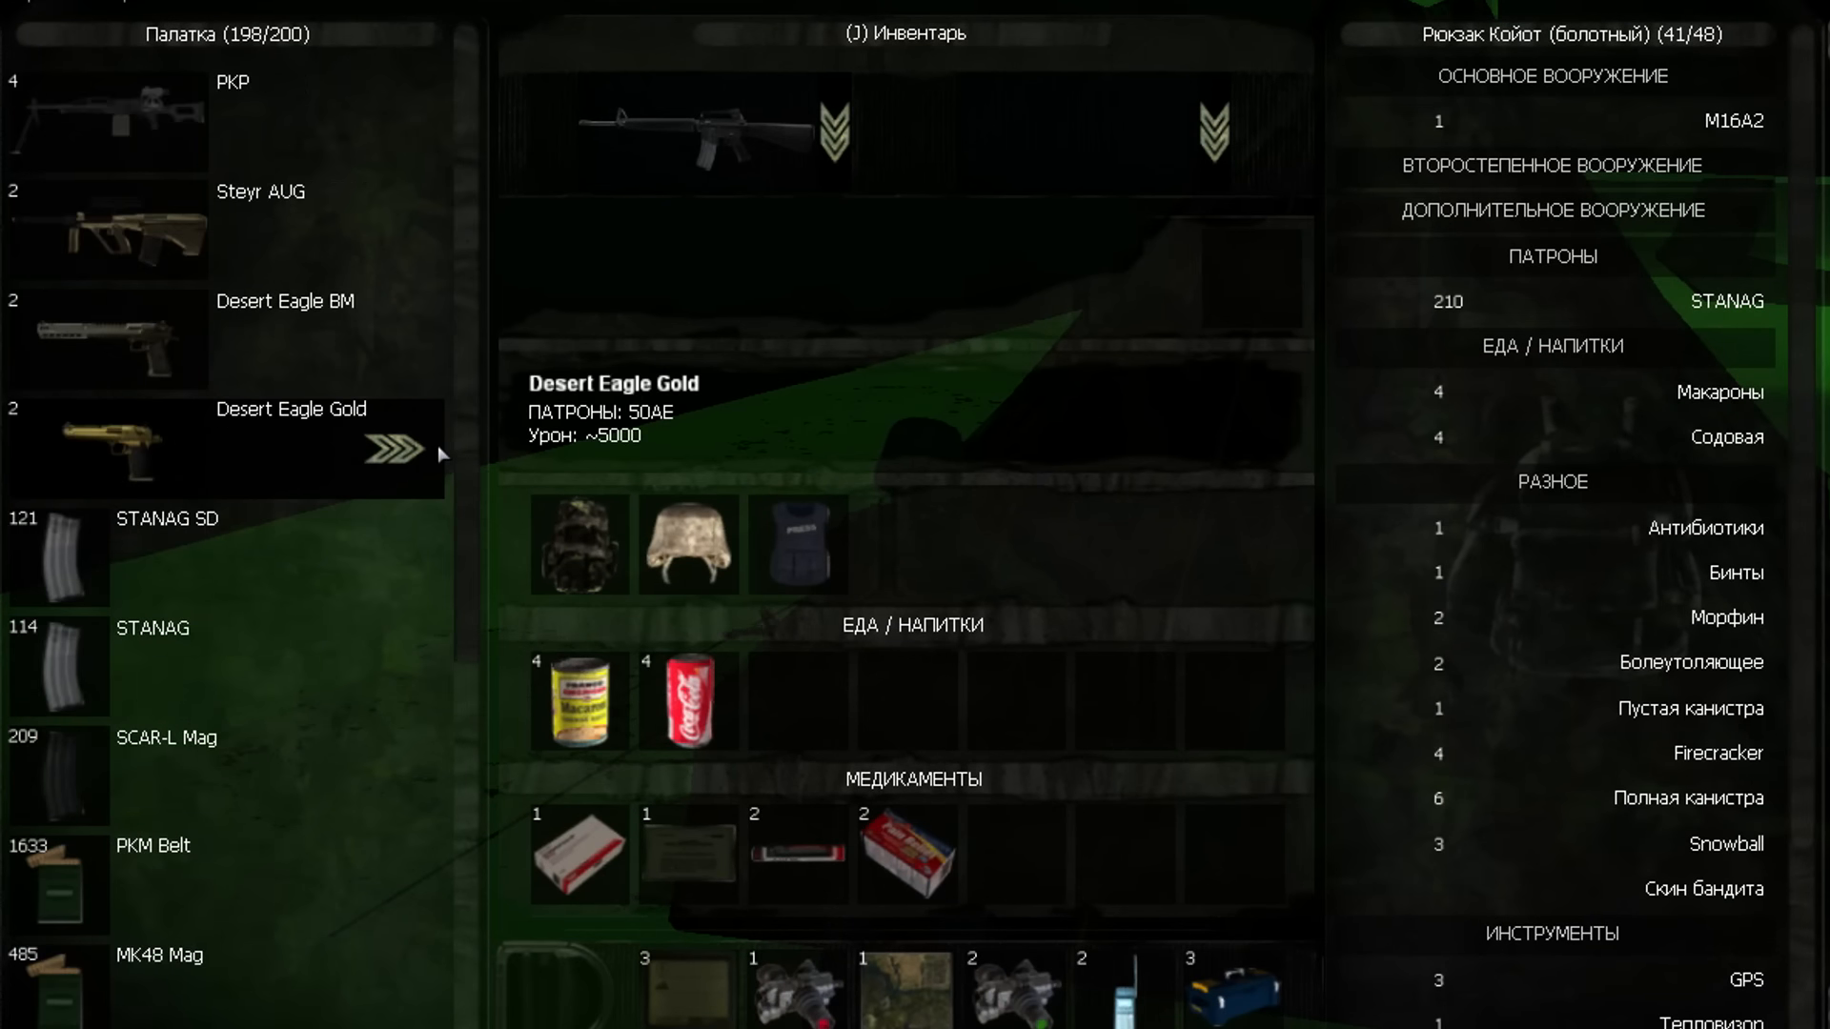
{"action": "scroll", "coordinate": [439, 445], "scroll_direction": "up", "scroll_amount": 1}
{"action": "scroll", "coordinate": [439, 445], "scroll_direction": "up", "scroll_amount": 3}
{"action": "scroll", "coordinate": [438, 445], "scroll_direction": "up", "scroll_amount": 1}
{"action": "scroll", "coordinate": [437, 445], "scroll_direction": "down", "scroll_amount": 10}
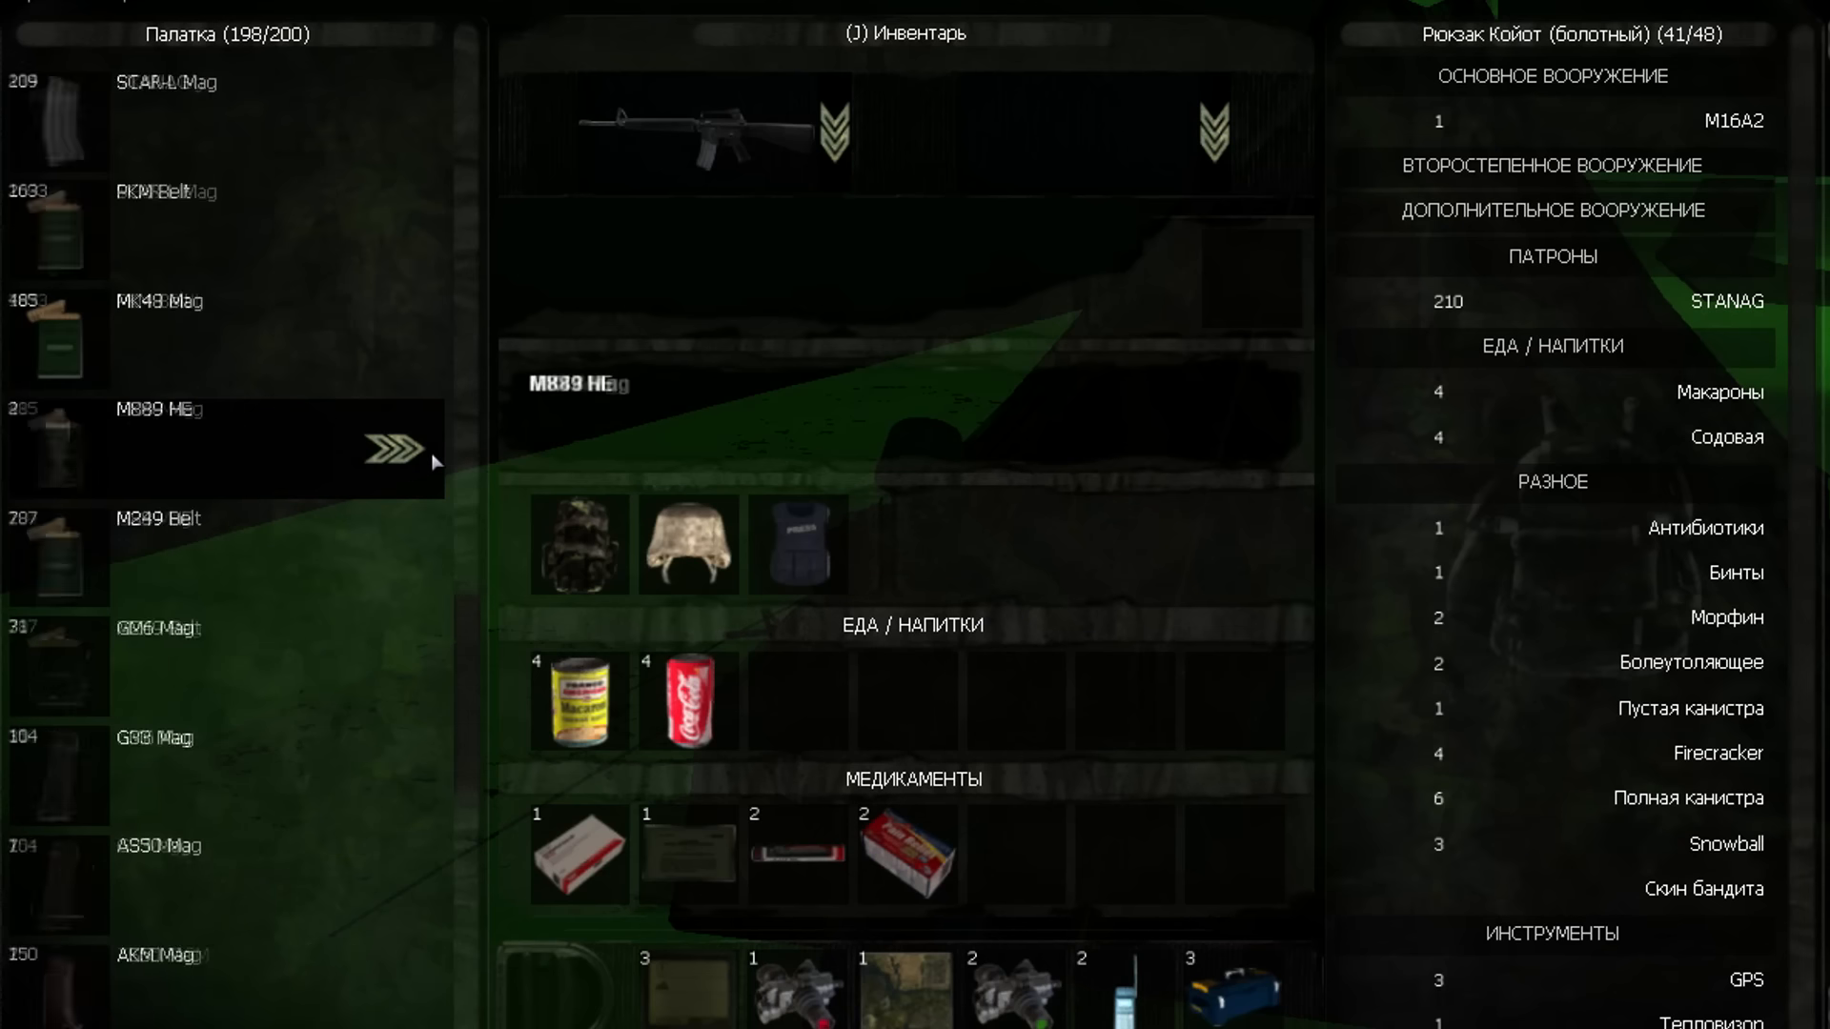
{"action": "scroll", "coordinate": [437, 445], "scroll_direction": "down", "scroll_amount": 3}
{"action": "scroll", "coordinate": [438, 458], "scroll_direction": "down", "scroll_amount": 5}
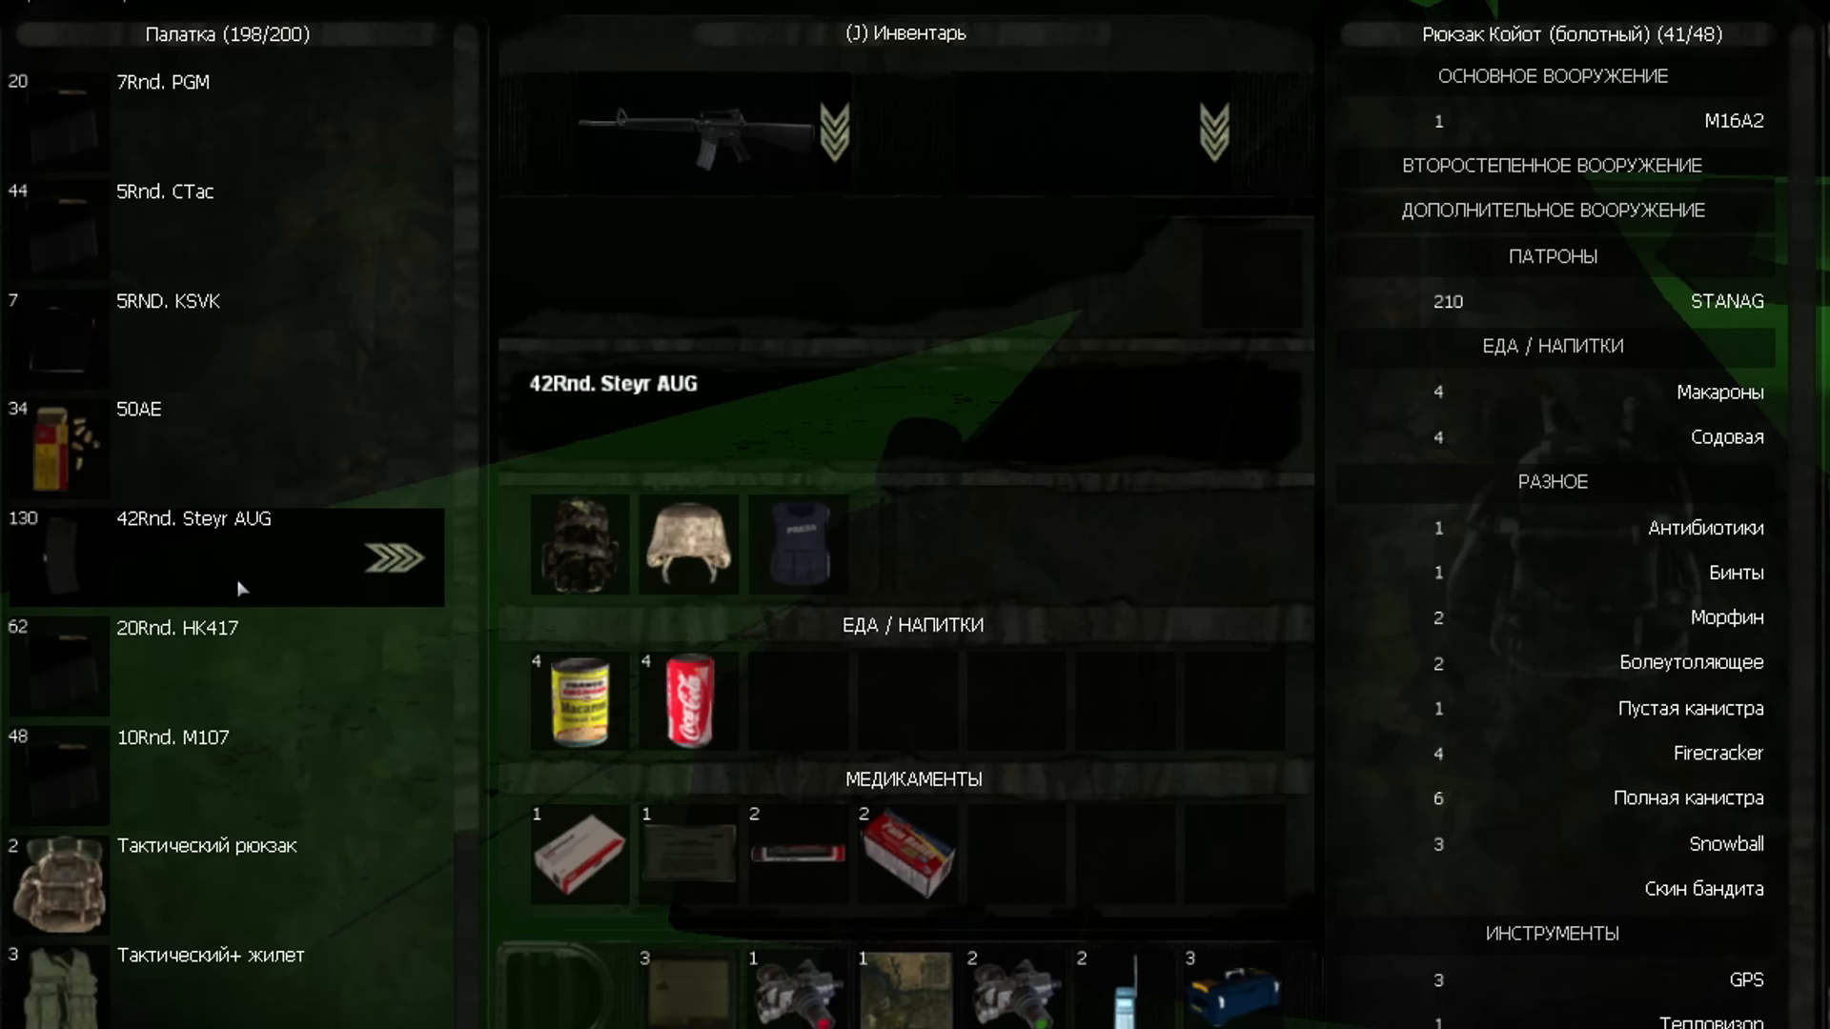
{"action": "scroll", "coordinate": [242, 588], "scroll_direction": "up", "scroll_amount": 1}
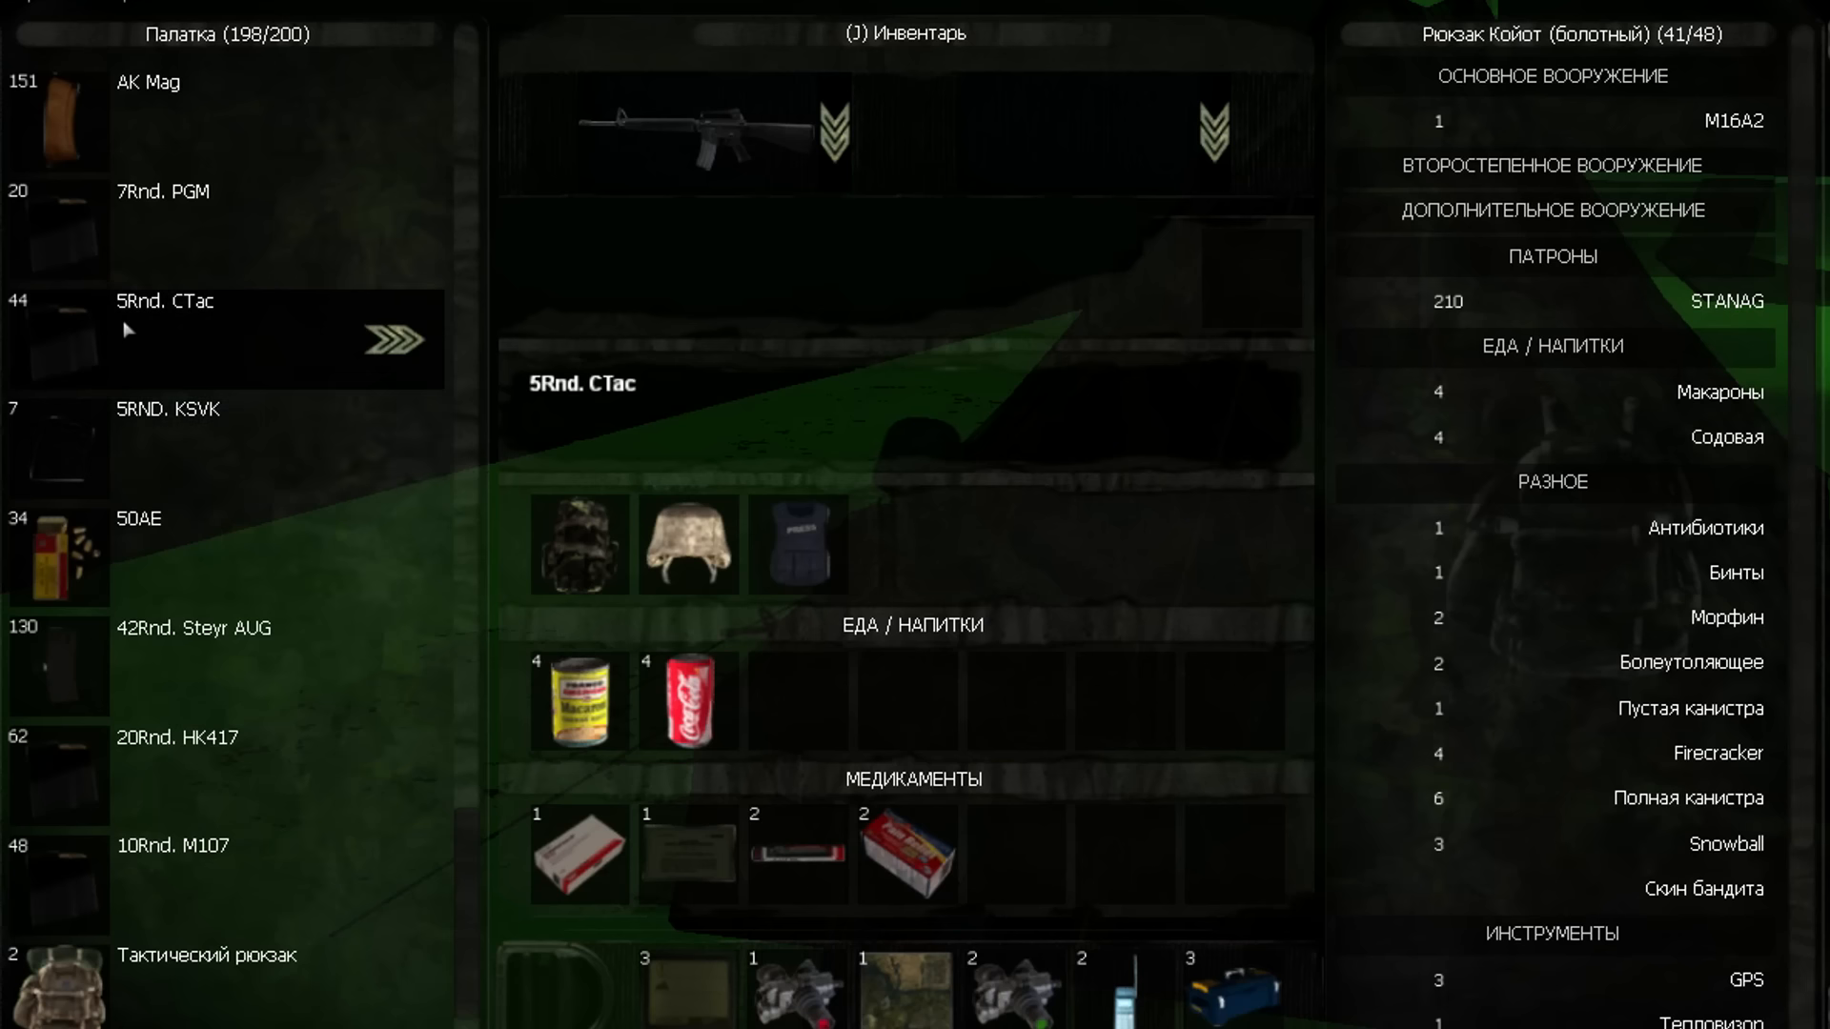
{"action": "scroll", "coordinate": [138, 218], "scroll_direction": "up", "scroll_amount": 1}
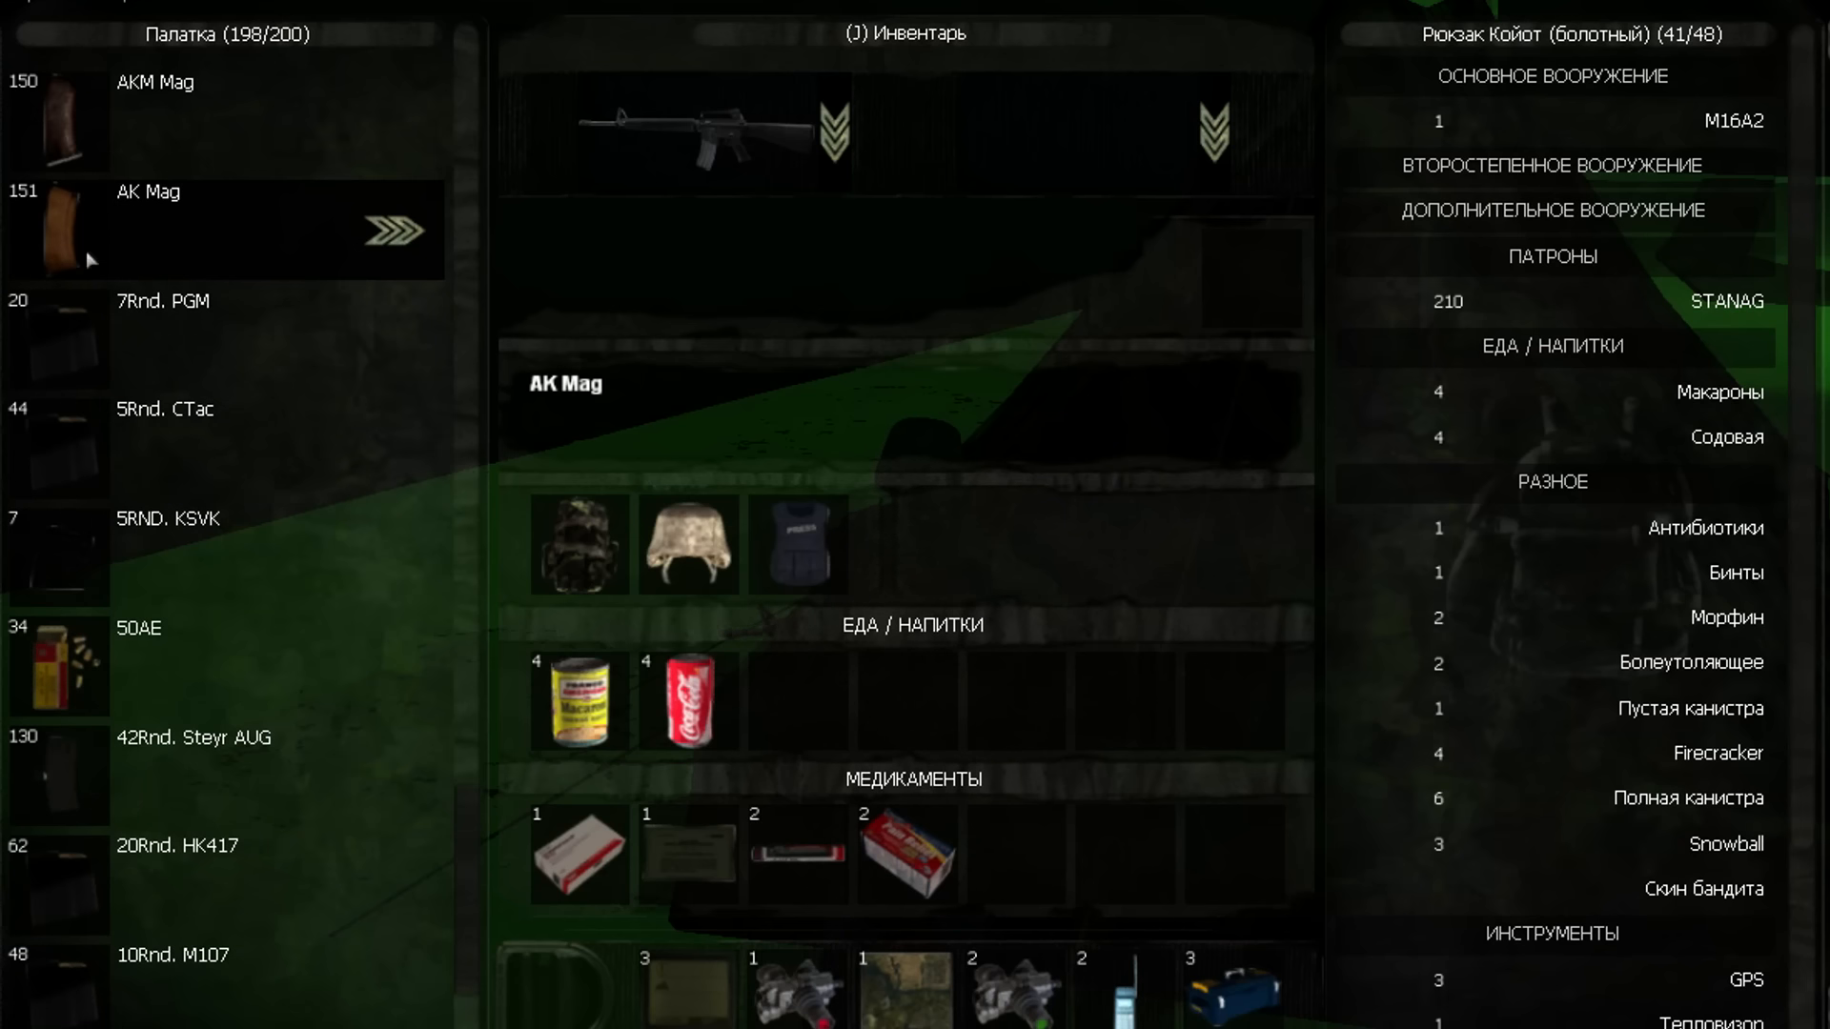
{"action": "scroll", "coordinate": [236, 426], "scroll_direction": "up", "scroll_amount": 6}
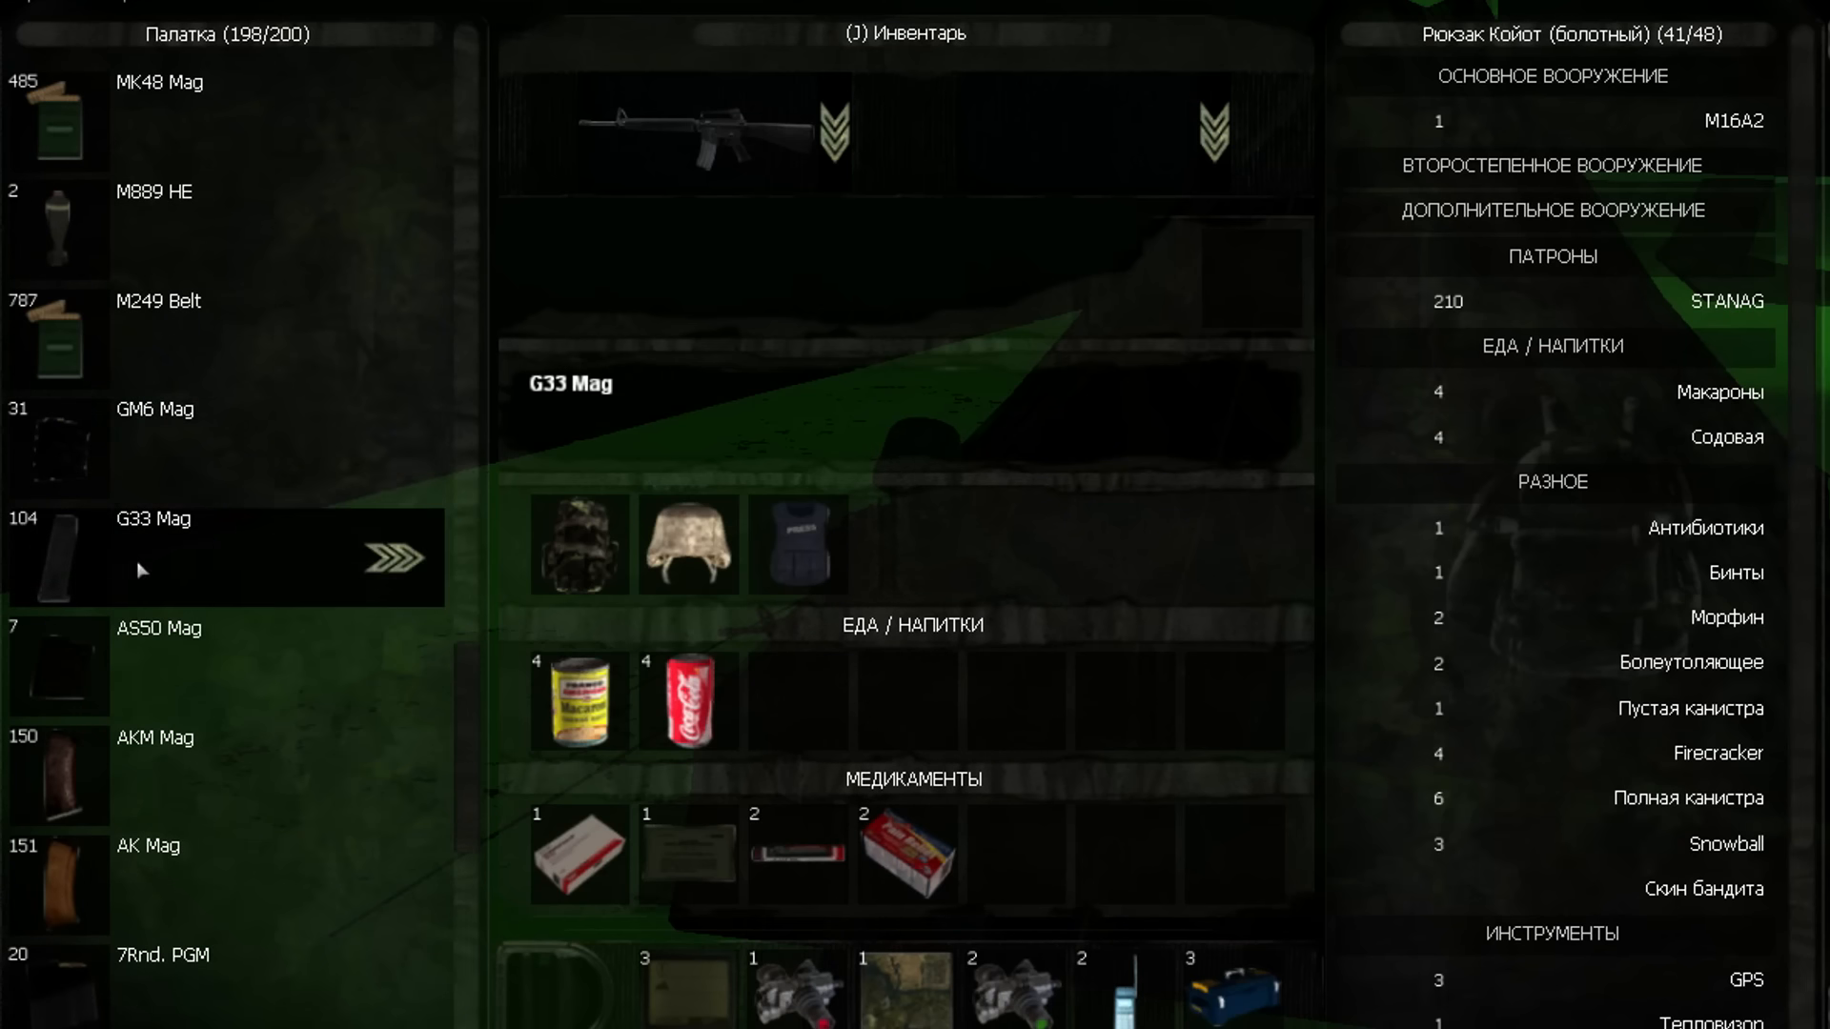
{"action": "scroll", "coordinate": [187, 281], "scroll_direction": "up", "scroll_amount": 5}
{"action": "scroll", "coordinate": [186, 280], "scroll_direction": "up", "scroll_amount": 3}
{"action": "scroll", "coordinate": [194, 354], "scroll_direction": "up", "scroll_amount": 3}
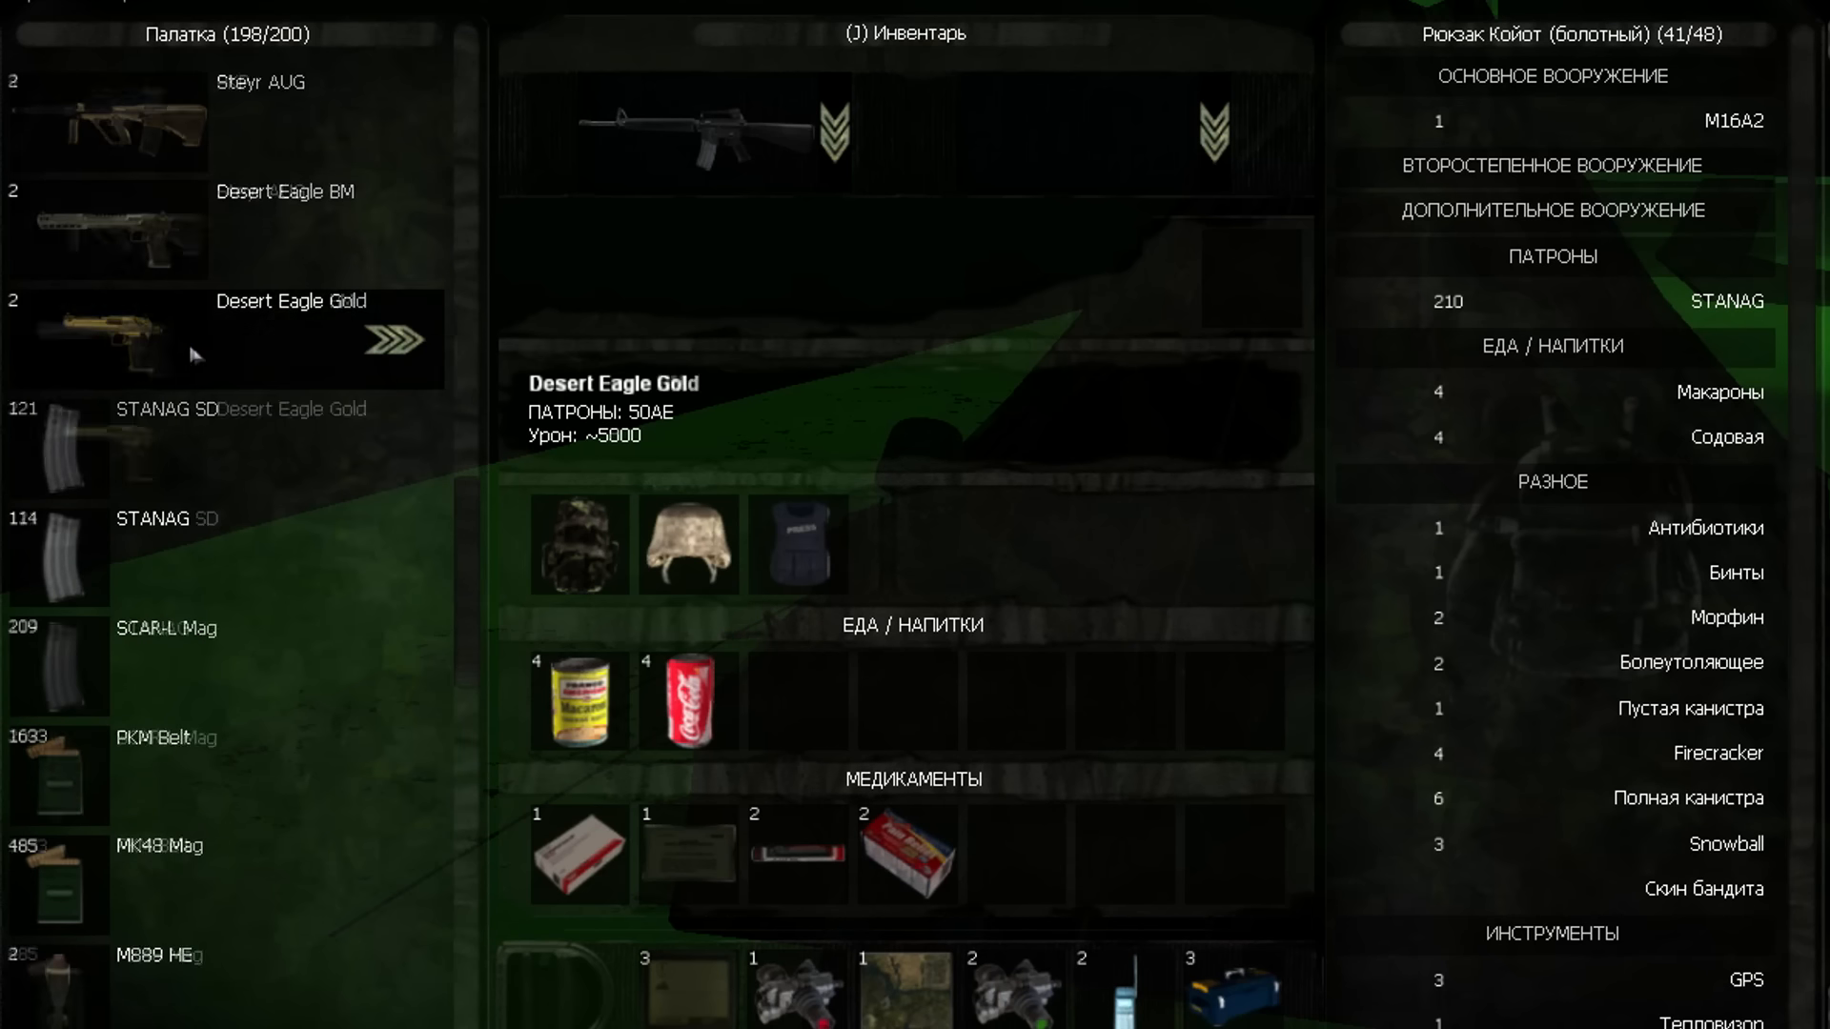
{"action": "scroll", "coordinate": [195, 353], "scroll_direction": "up", "scroll_amount": 4}
{"action": "scroll", "coordinate": [195, 353], "scroll_direction": "up", "scroll_amount": 3}
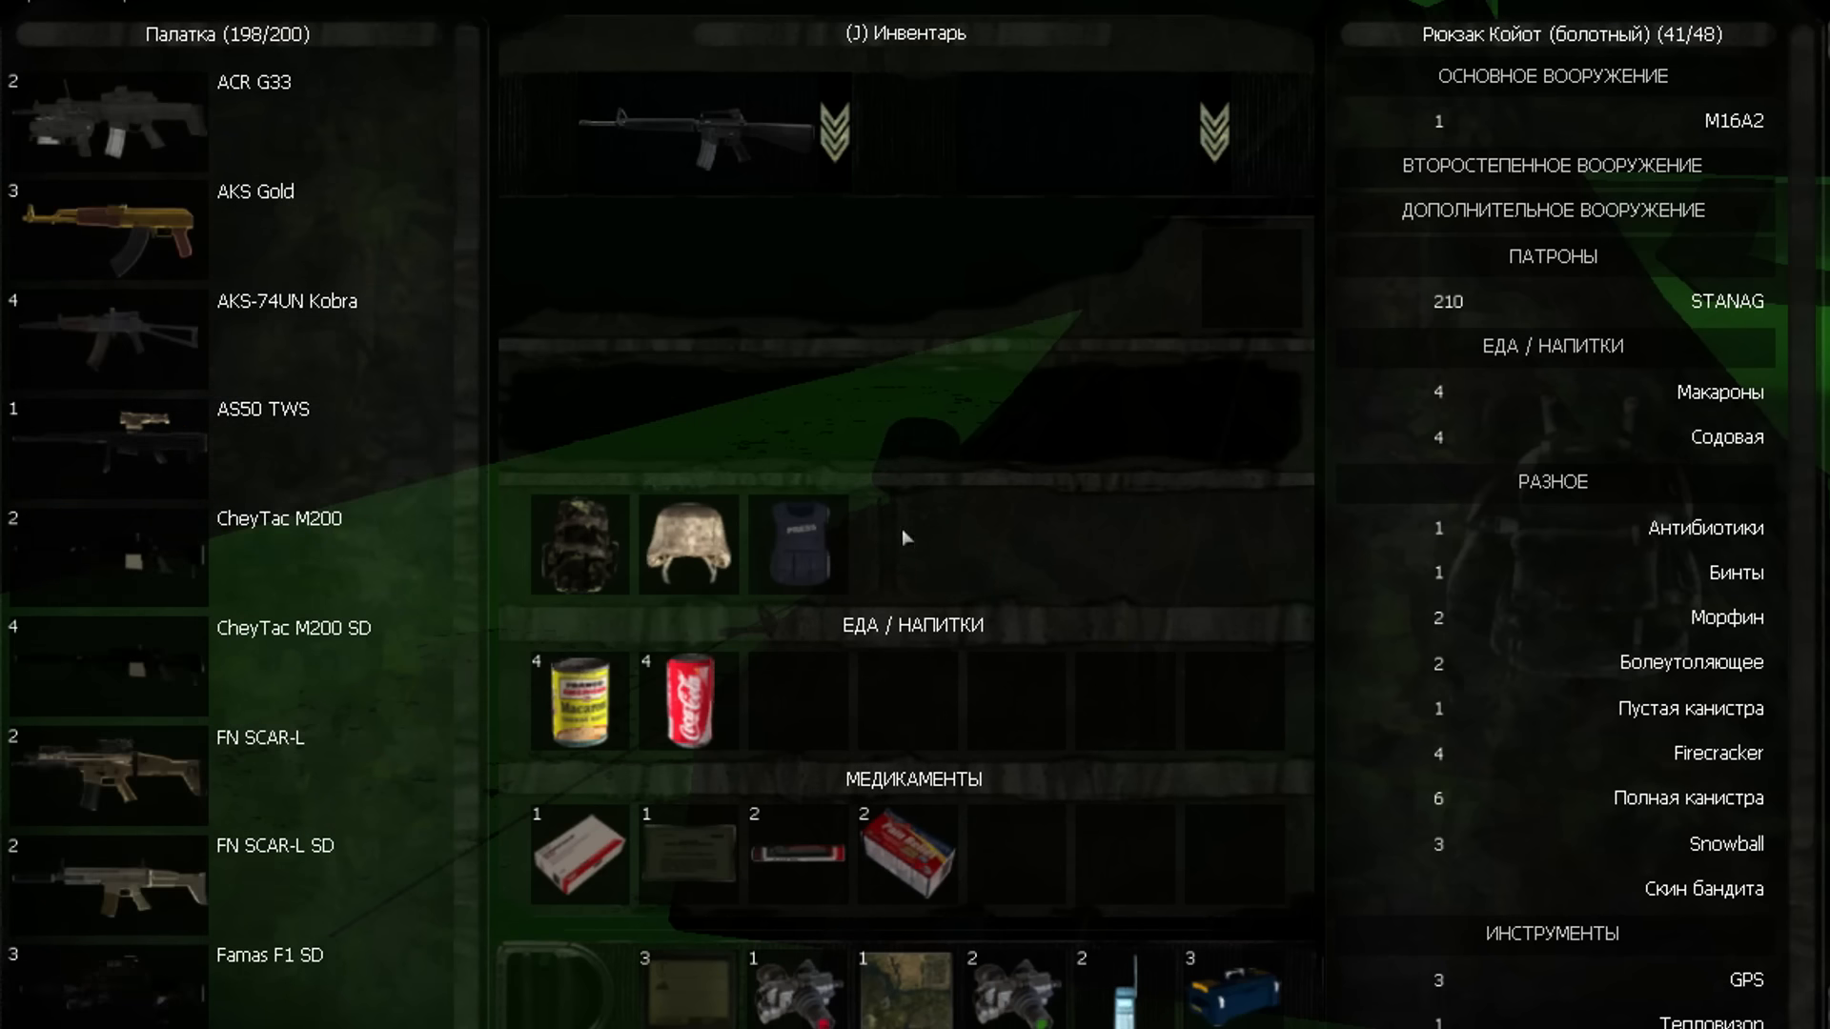